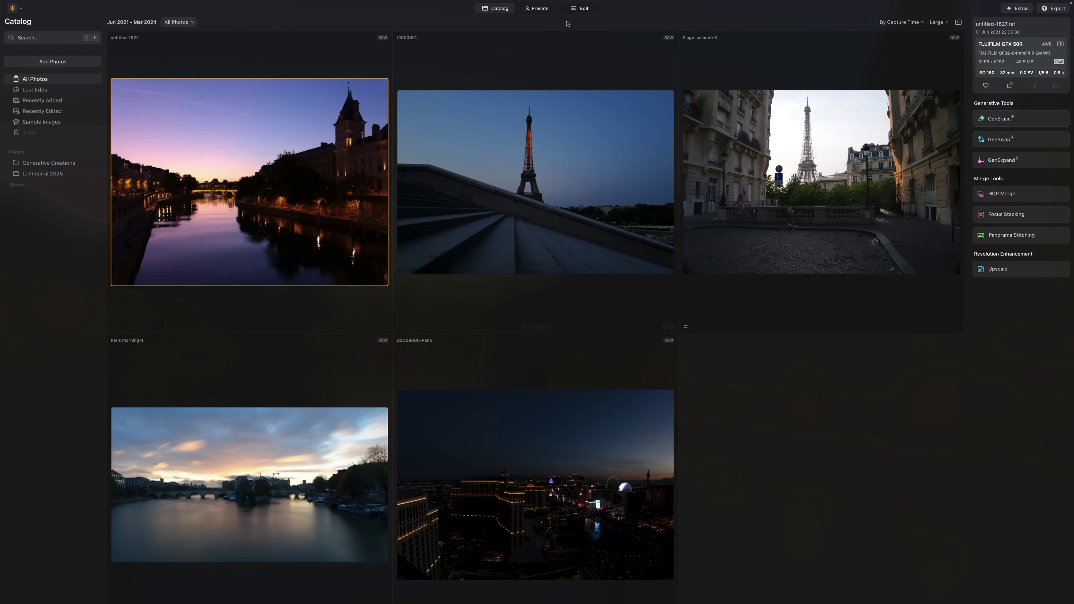
- Apply the Toscana preset from the Sunsets collection to the Paris river photo, after trying Hyperdrive
left_click(548, 9)
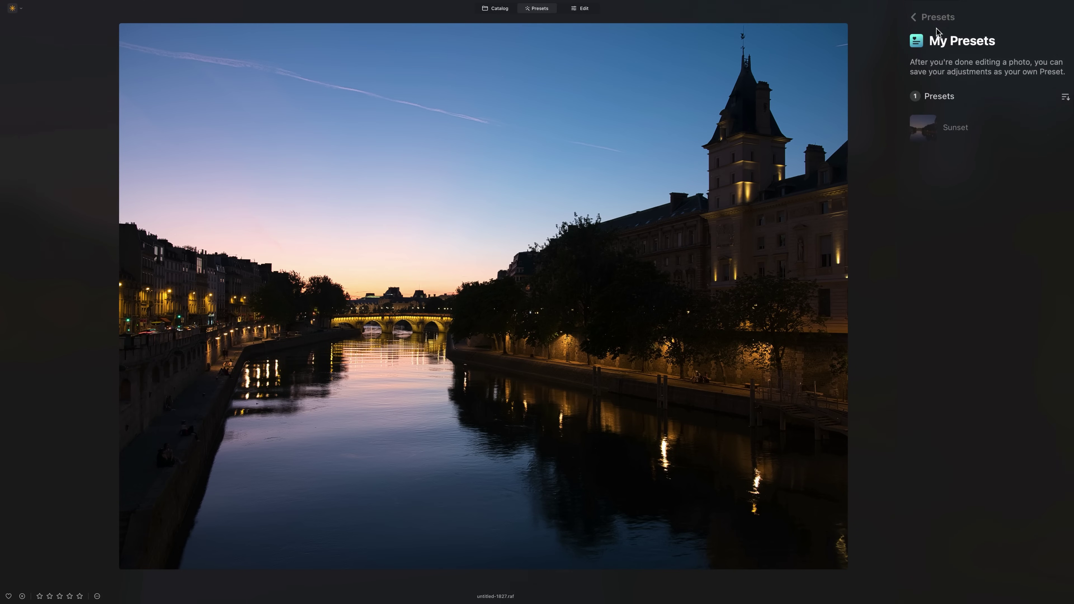
left_click(935, 19)
scroll(1020, 439, "down", 4)
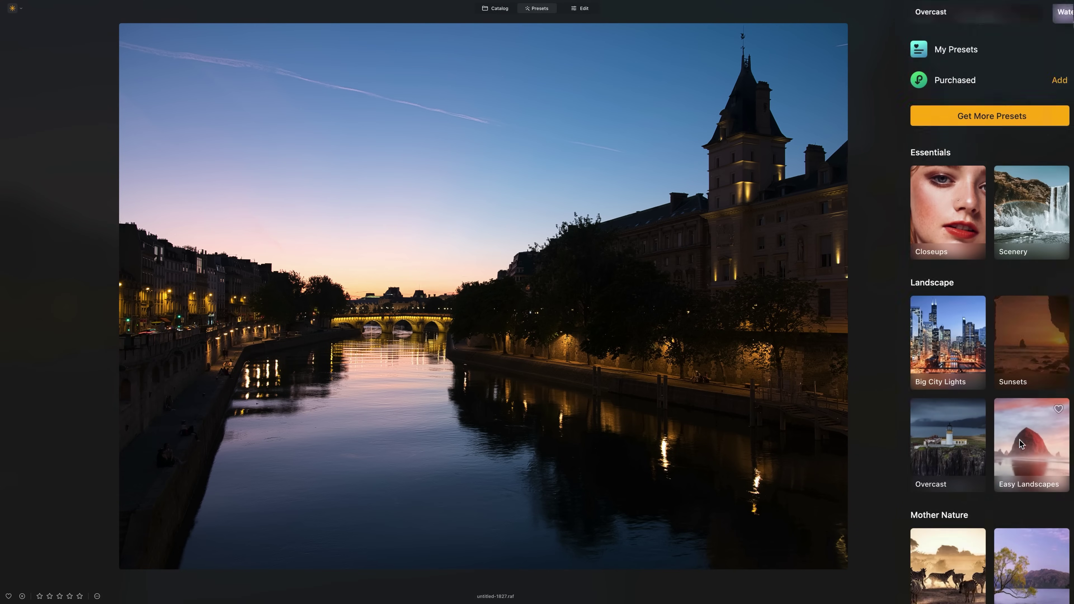
left_click(1028, 293)
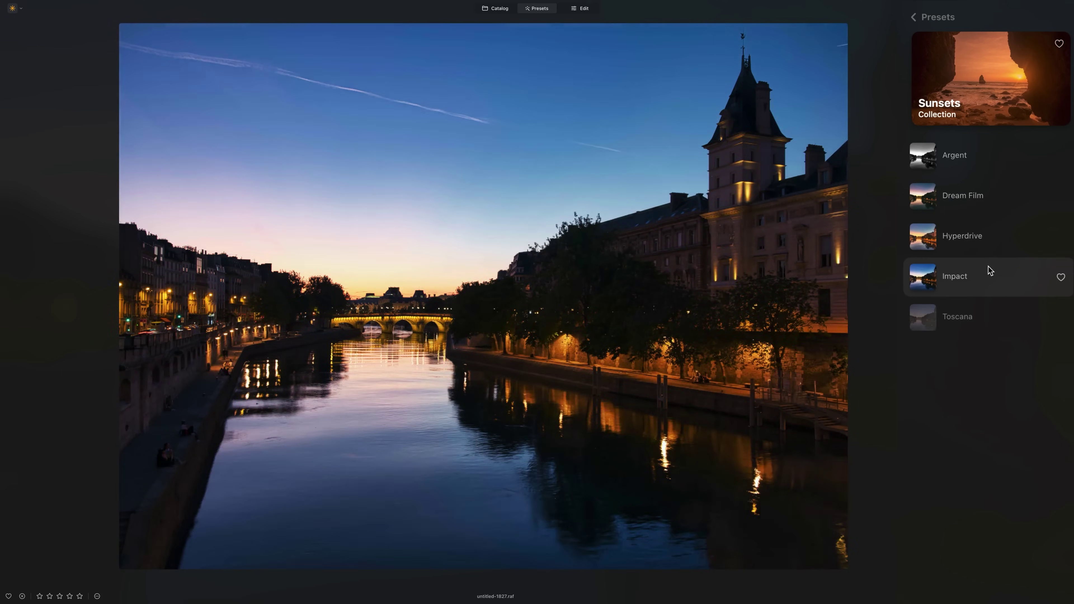
left_click(992, 253)
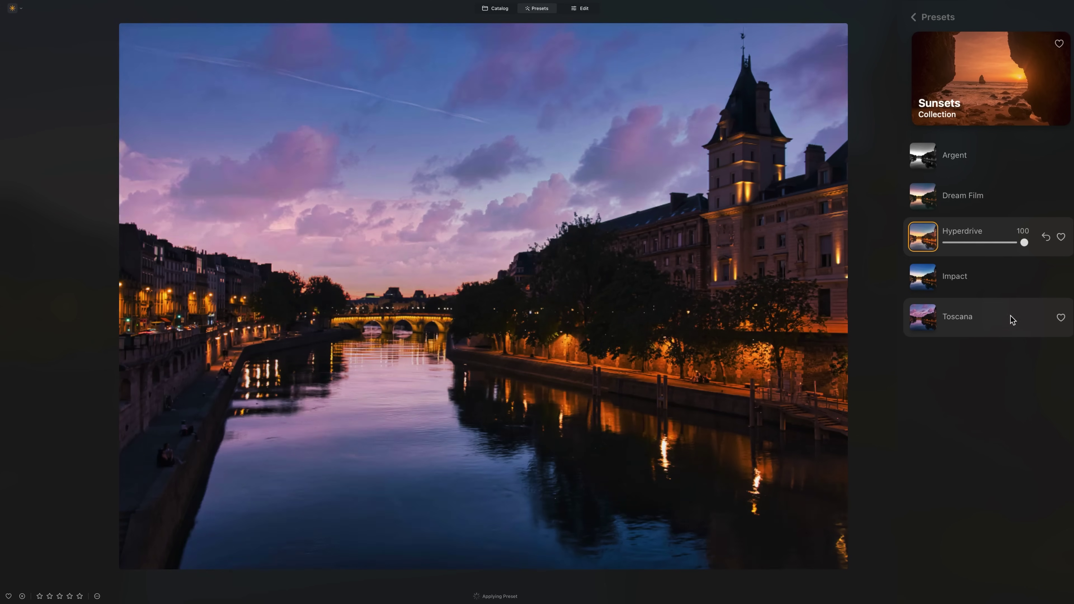
left_click(1008, 320)
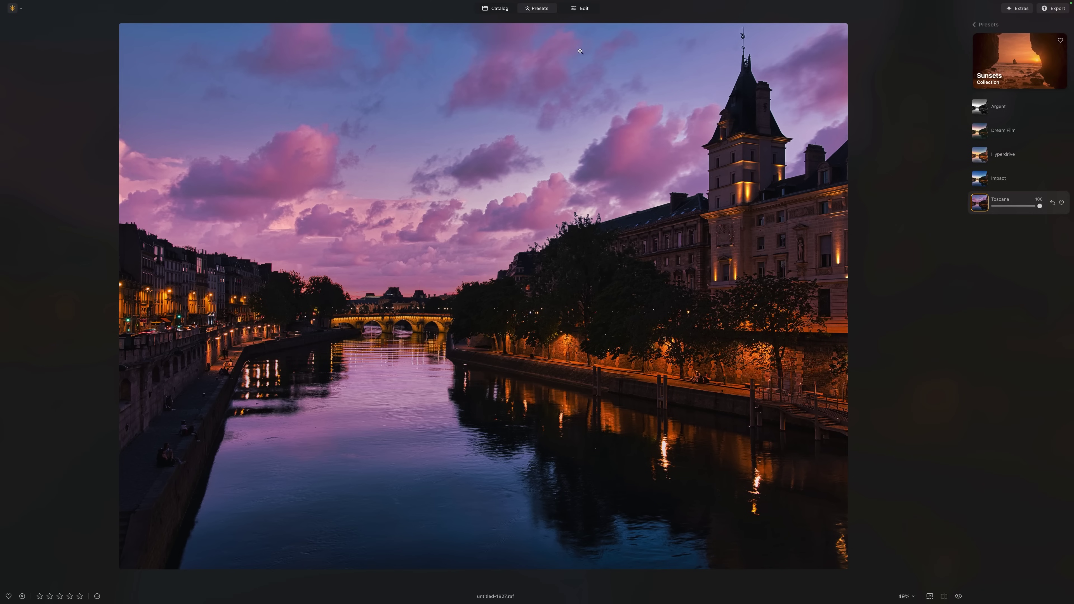
- Revert the river photo to its original look from the catalog
left_click(503, 11)
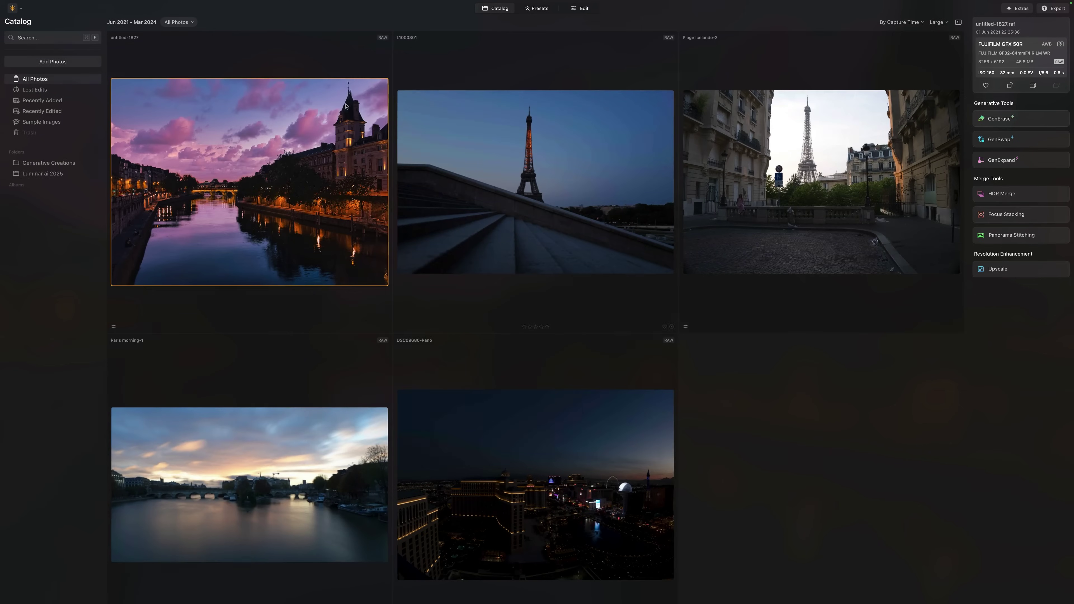
right_click(322, 122)
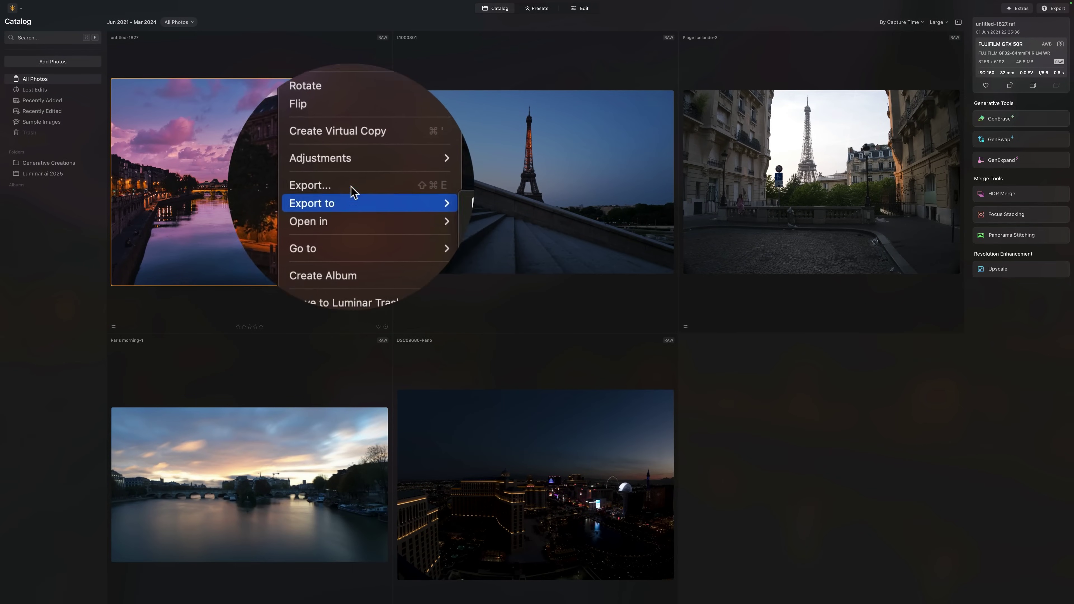
mouse_move(355, 175)
left_click(429, 208)
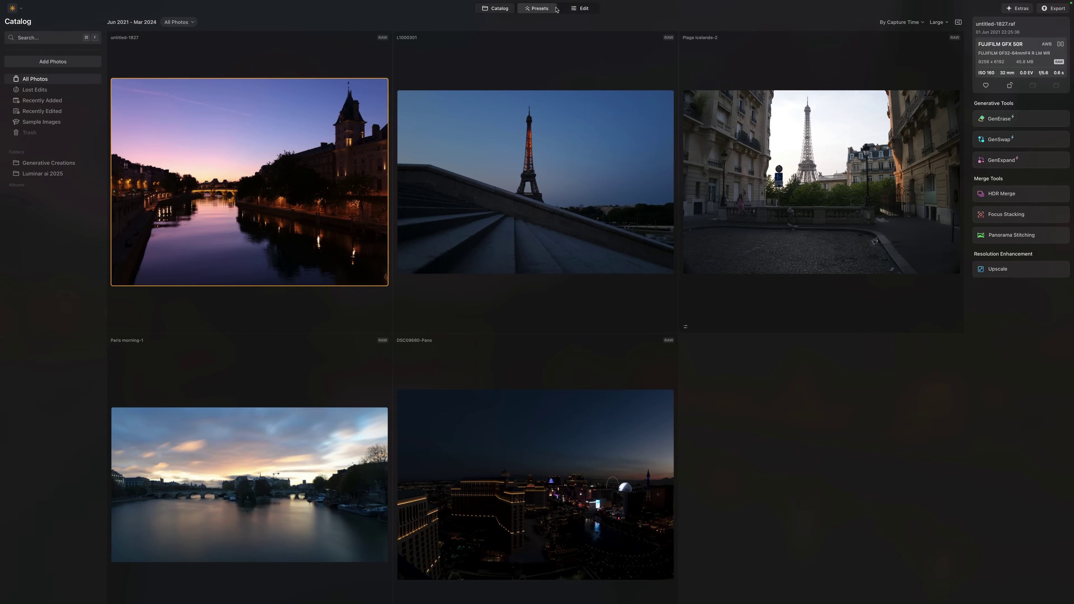
- Auto-adjust the river photo in Develop and warm it to Temperature 6203, Tint 35
left_click(580, 9)
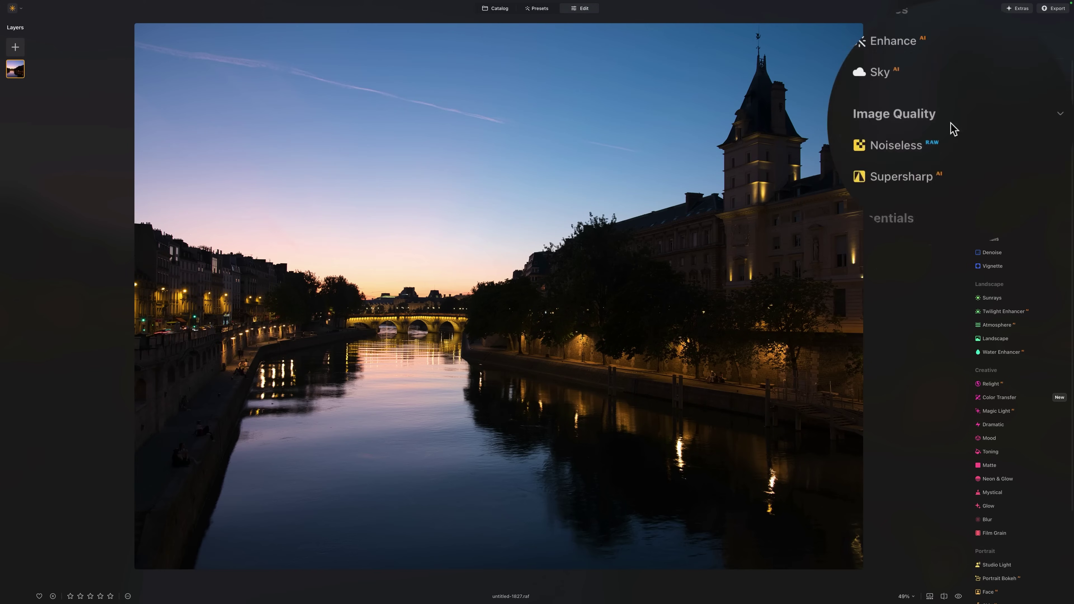
left_click(953, 173)
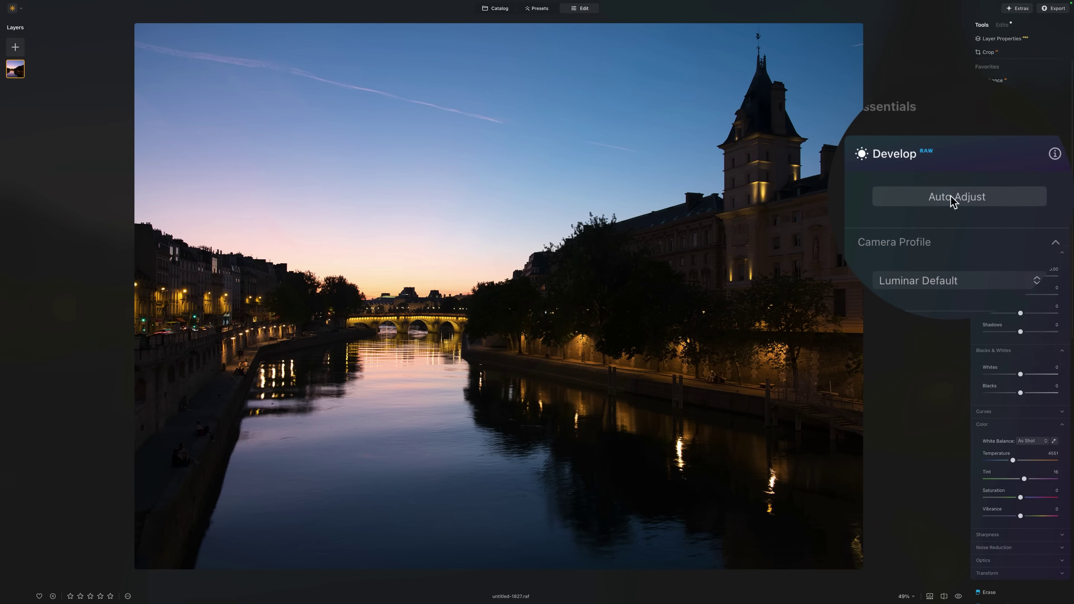
left_click(1017, 197)
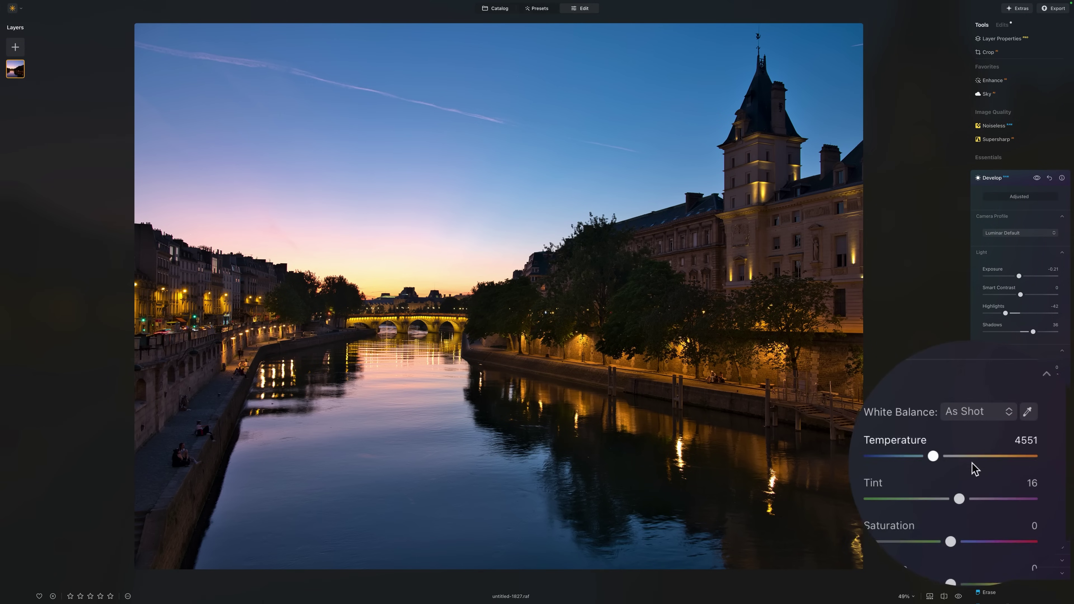
left_click_drag(1013, 460, 1016, 460)
left_click_drag(951, 466, 971, 482)
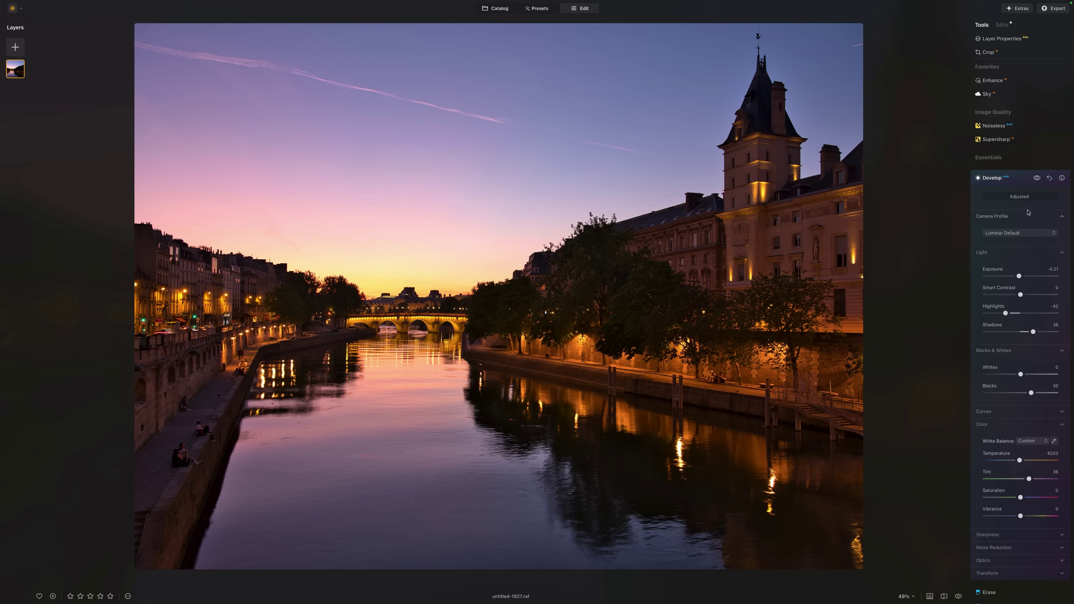
- Try several sunset skies in Sky Selection, settling on the red-streaked Panoramic Sky 09
left_click(992, 94)
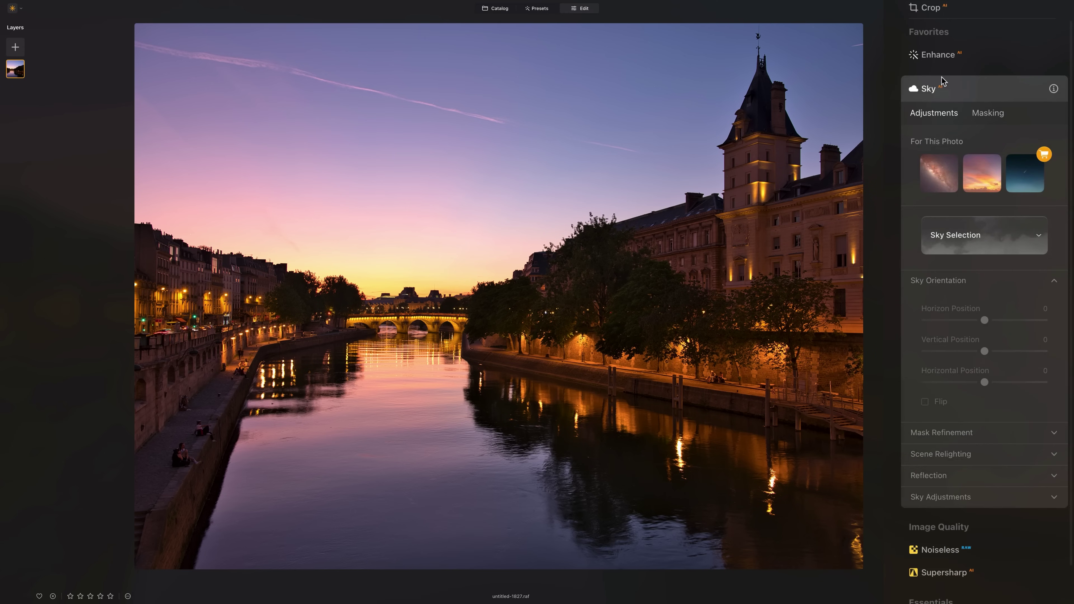
left_click(1002, 249)
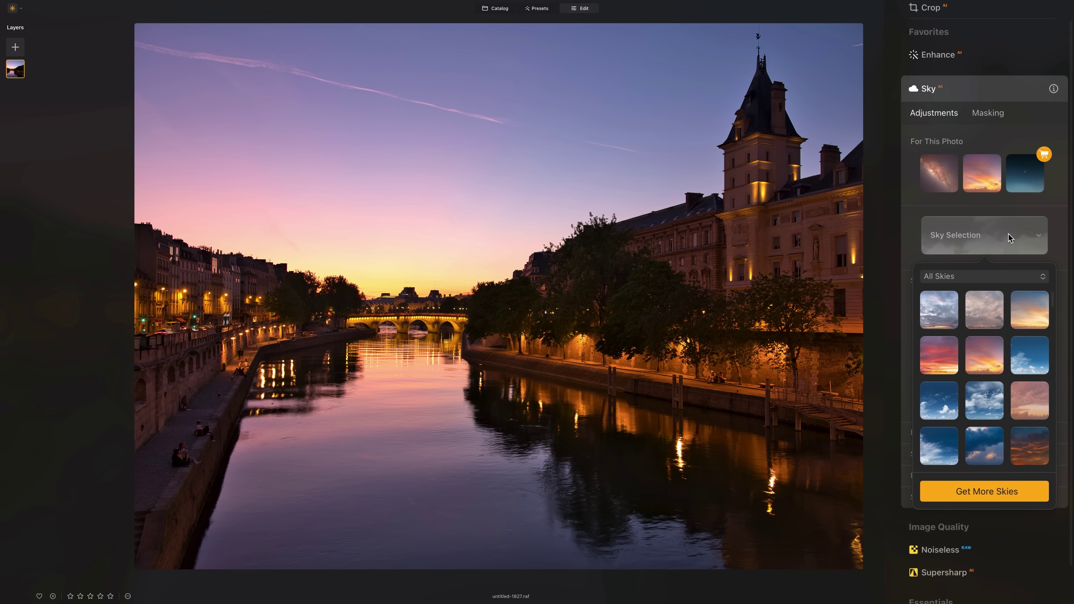
scroll(1002, 397, "down", 3)
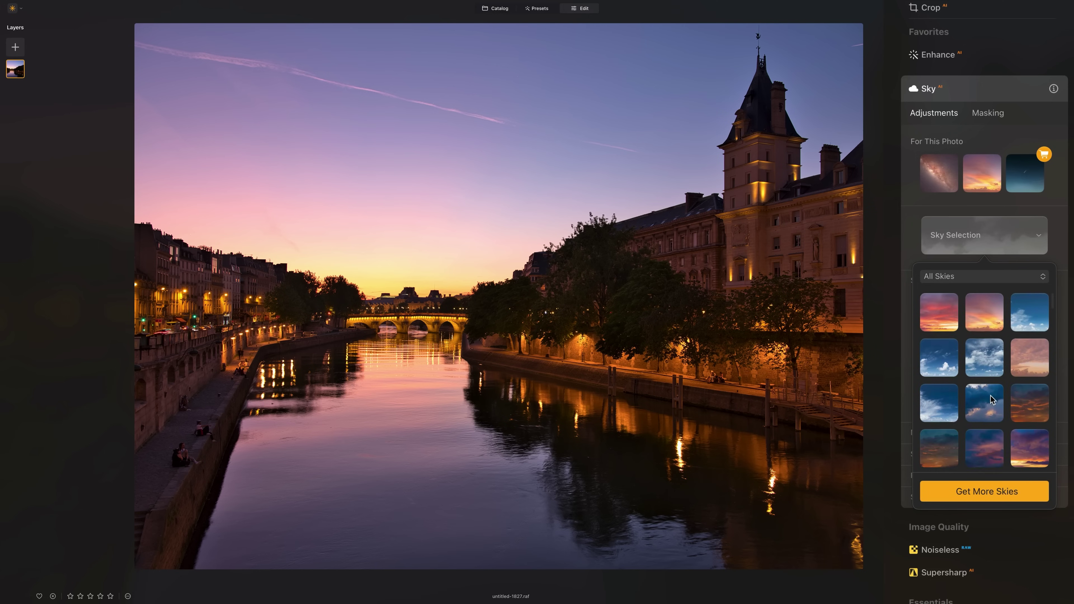
scroll(964, 329, "up", 2)
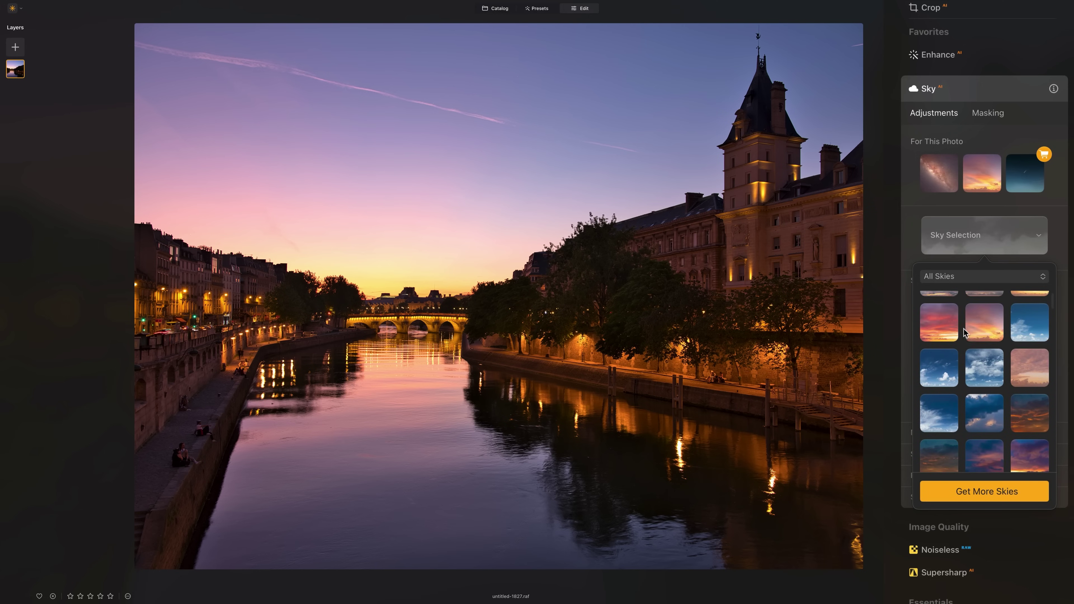
left_click(979, 327)
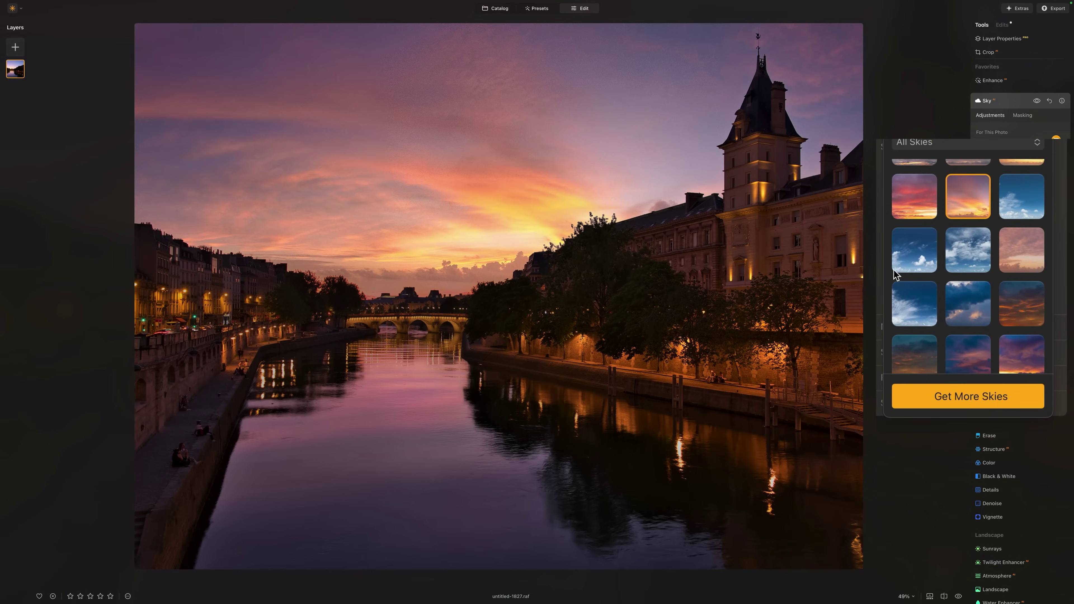
left_click(915, 201)
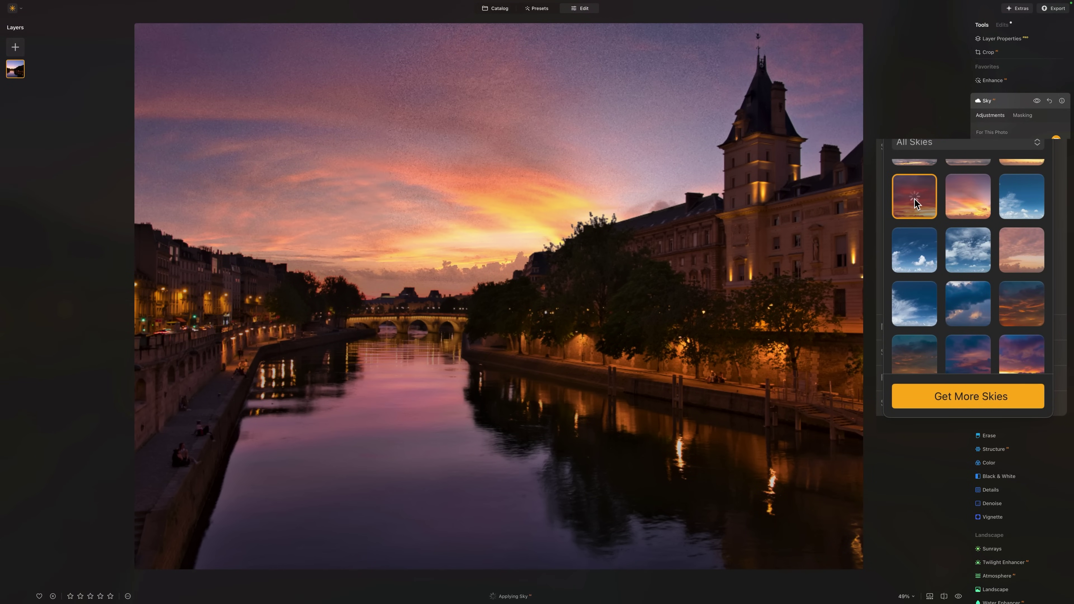
left_click(1025, 363)
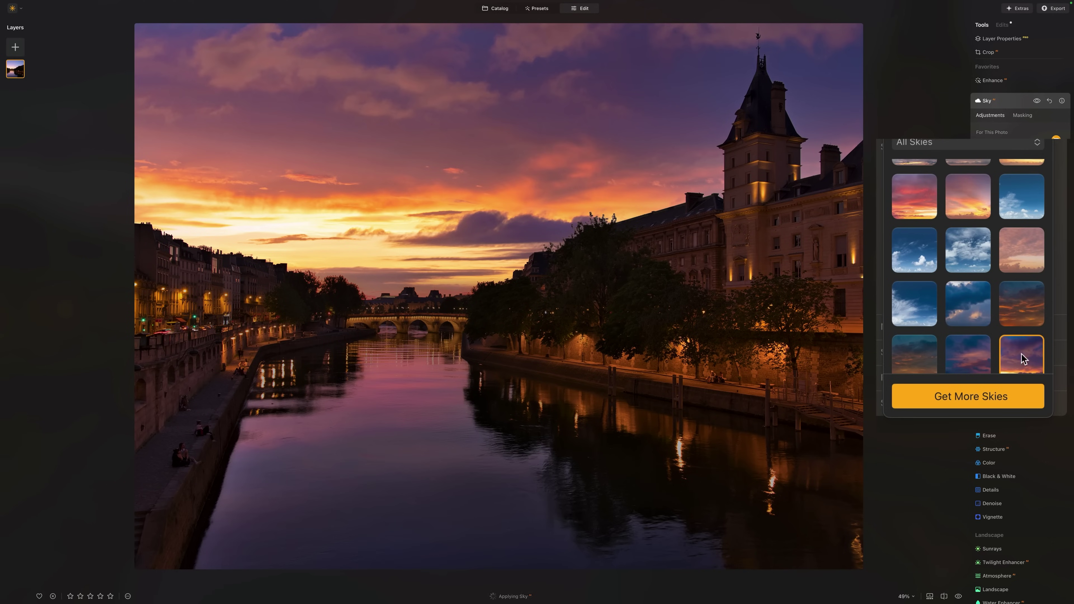
left_click(917, 201)
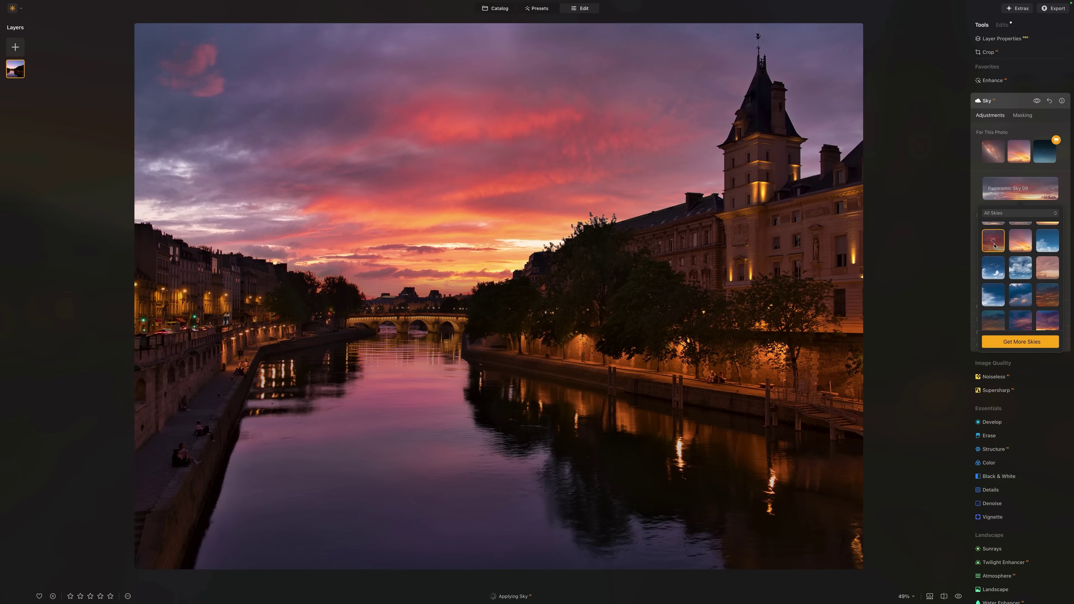
- Compare the new sky against the original, then flip it horizontally
left_click(1037, 102)
left_click(1037, 102)
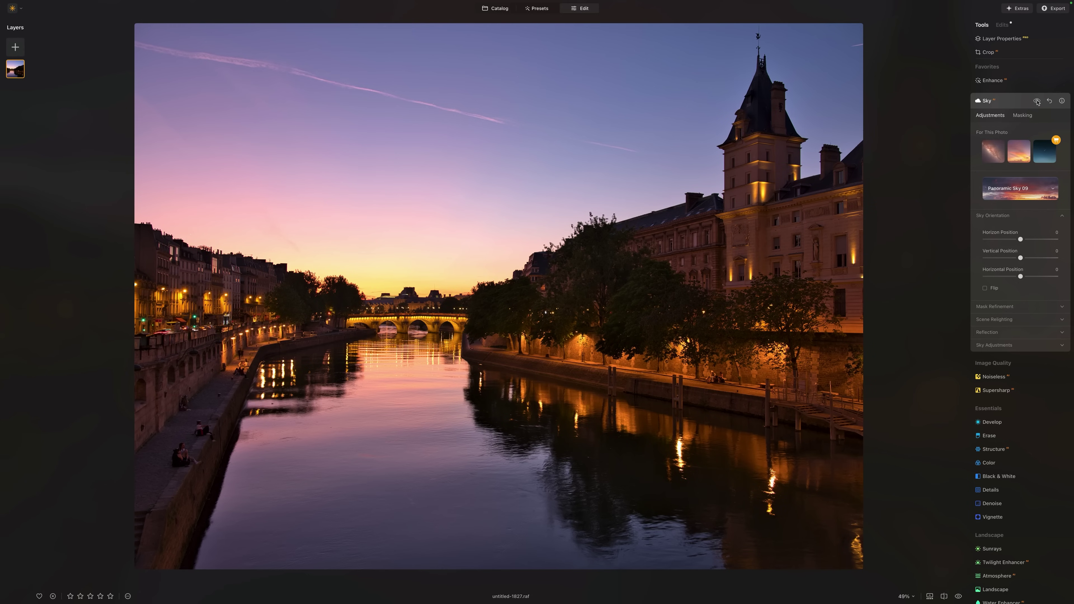
left_click(1037, 102)
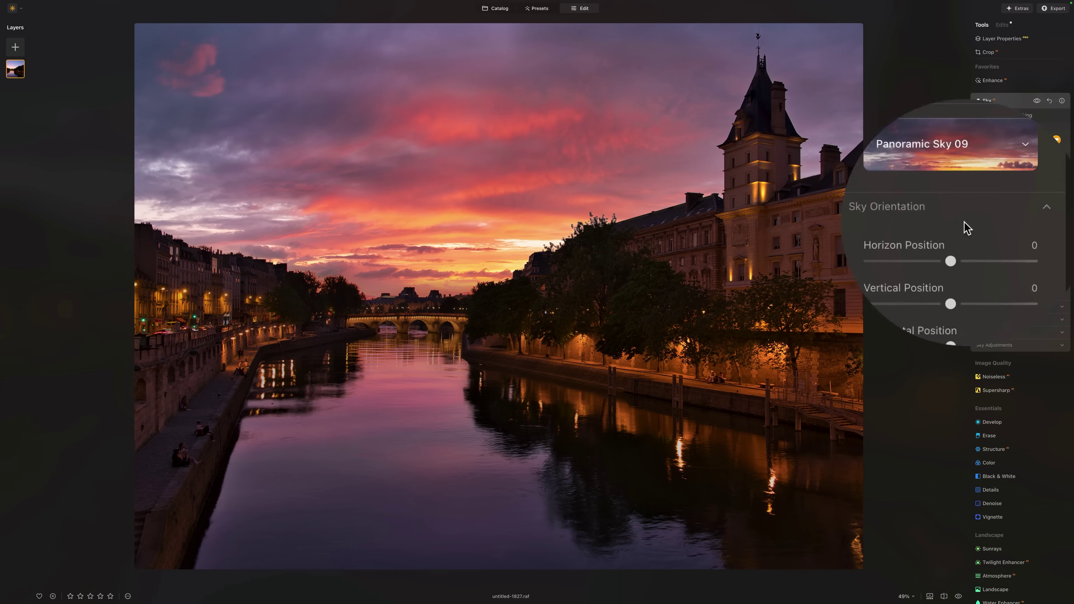
left_click(994, 288)
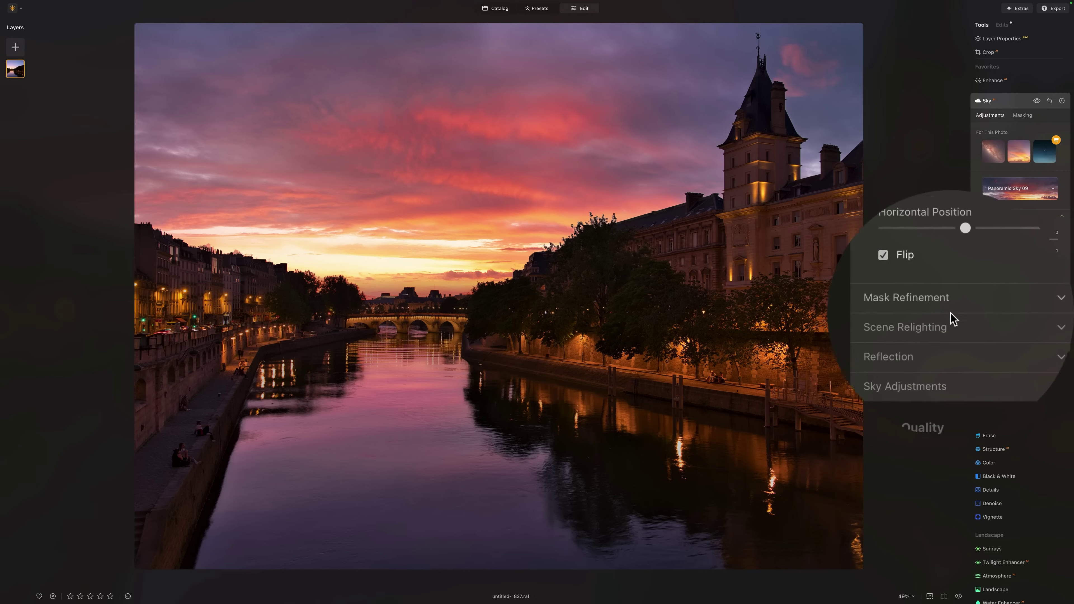
- Set the sky's Relight Strength to 26 and Reflection Amount to 57
left_click(1008, 320)
mouse_move(930, 350)
left_mouse_down()
mouse_move(947, 341)
mouse_move(952, 351)
mouse_move(1028, 347)
mouse_move(950, 353)
mouse_move(1002, 350)
mouse_move(949, 343)
left_mouse_up()
left_click(952, 403)
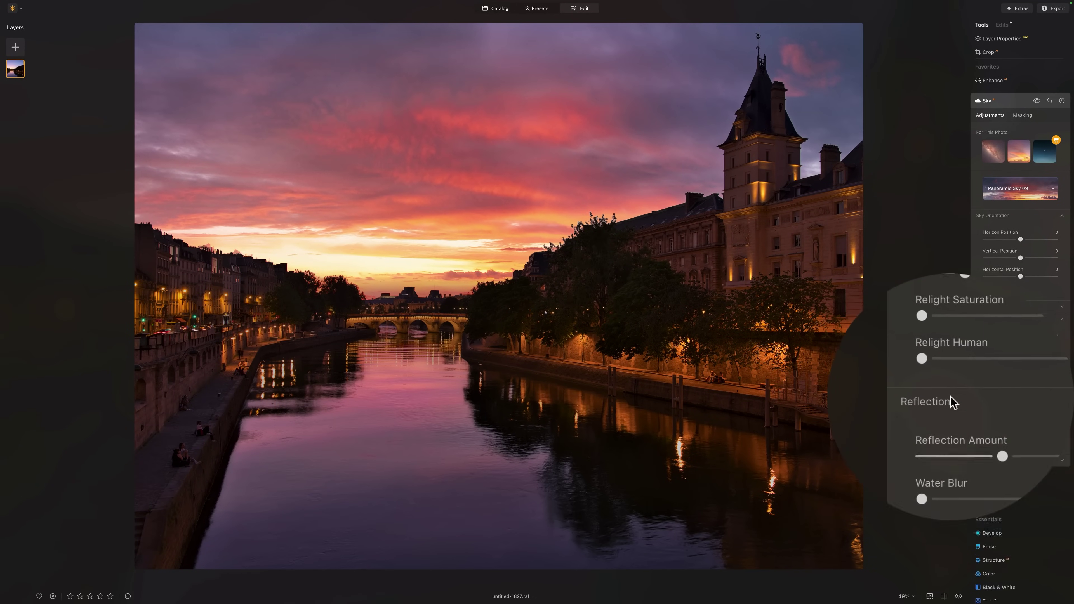
mouse_move(957, 425)
left_mouse_down()
mouse_move(1073, 419)
mouse_move(959, 427)
left_mouse_up()
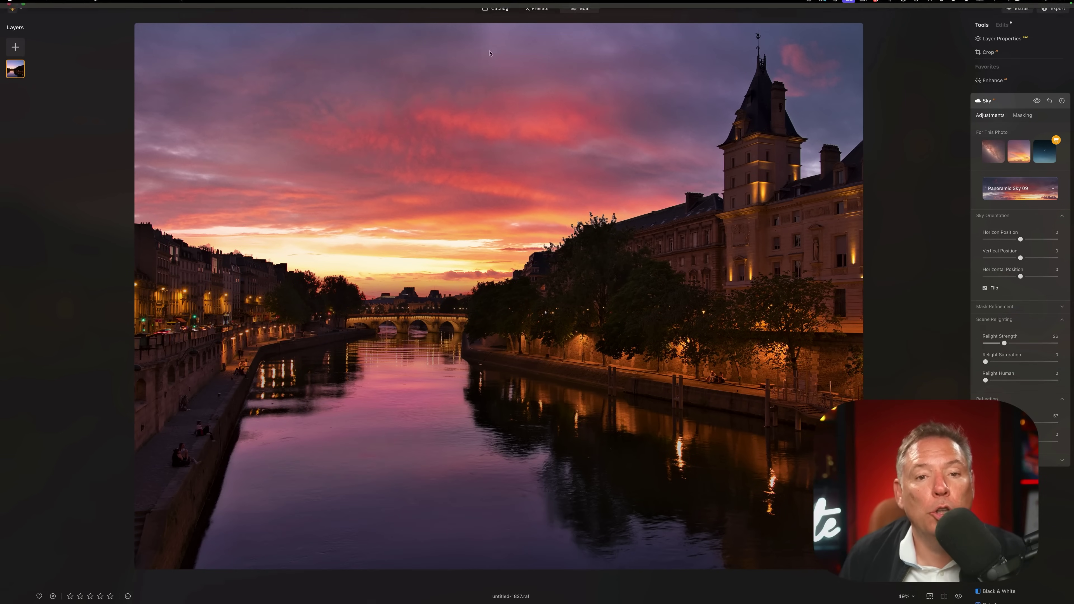
- Open the Eiffel Tower steps photo and apply the Big City Lights 'Electric City' preset
left_click(495, 8)
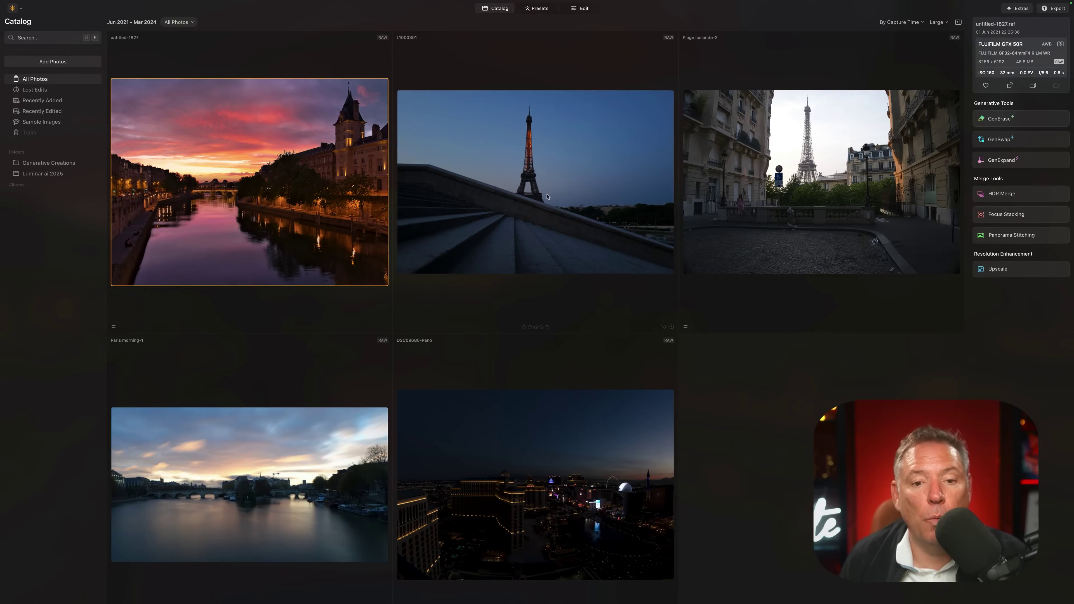
double_click(540, 178)
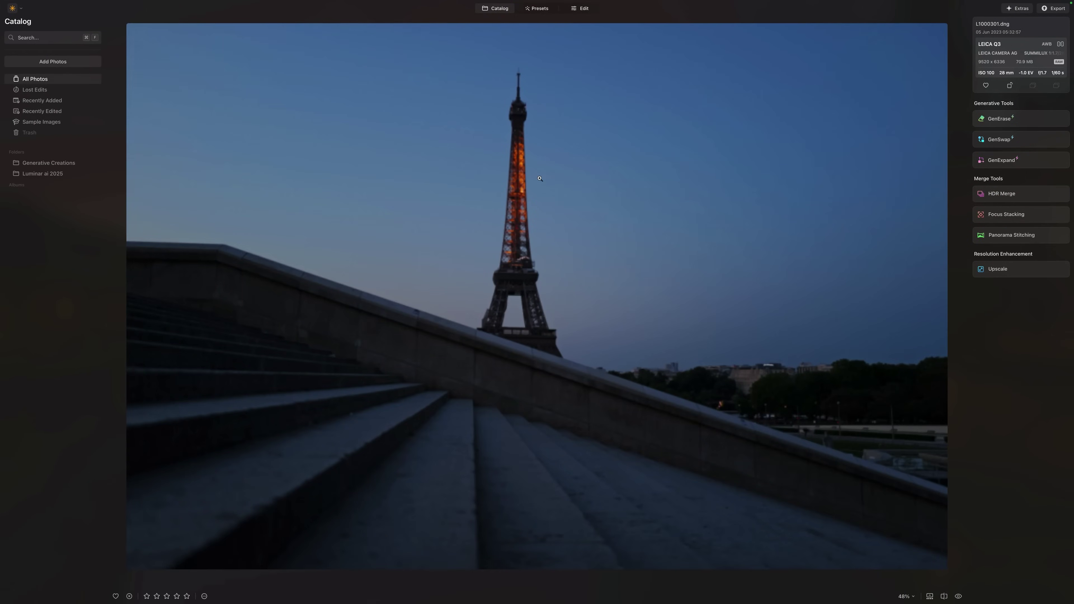
left_click(537, 8)
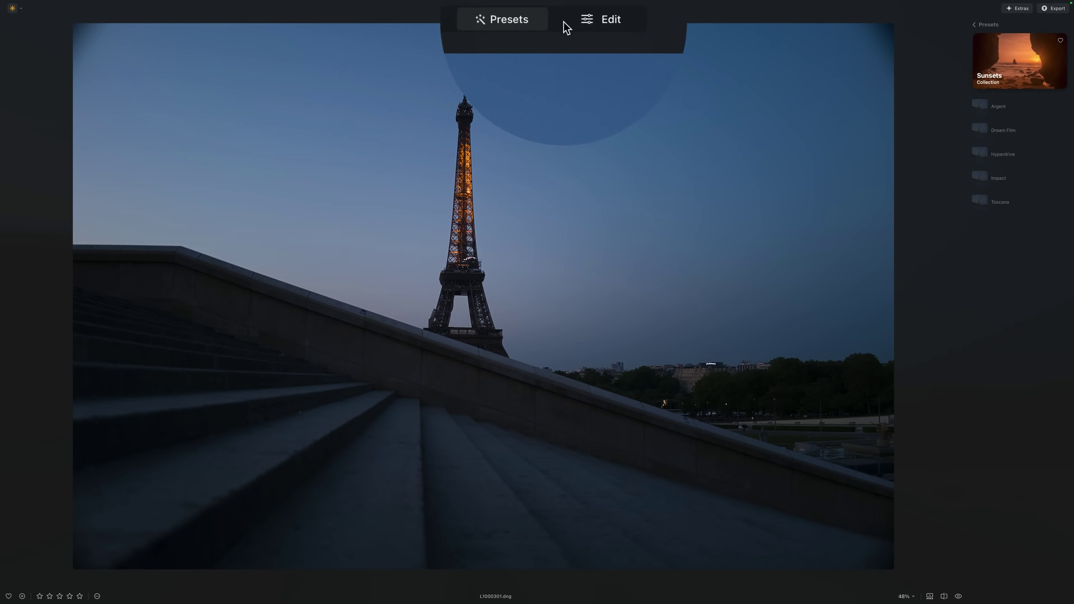
left_click(1012, 131)
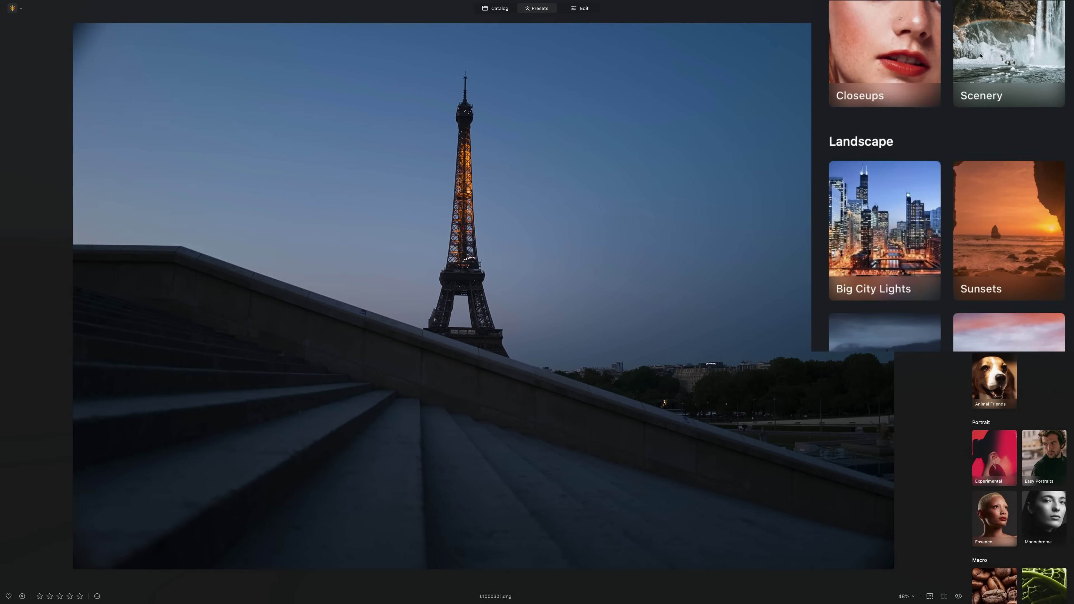
left_click(875, 245)
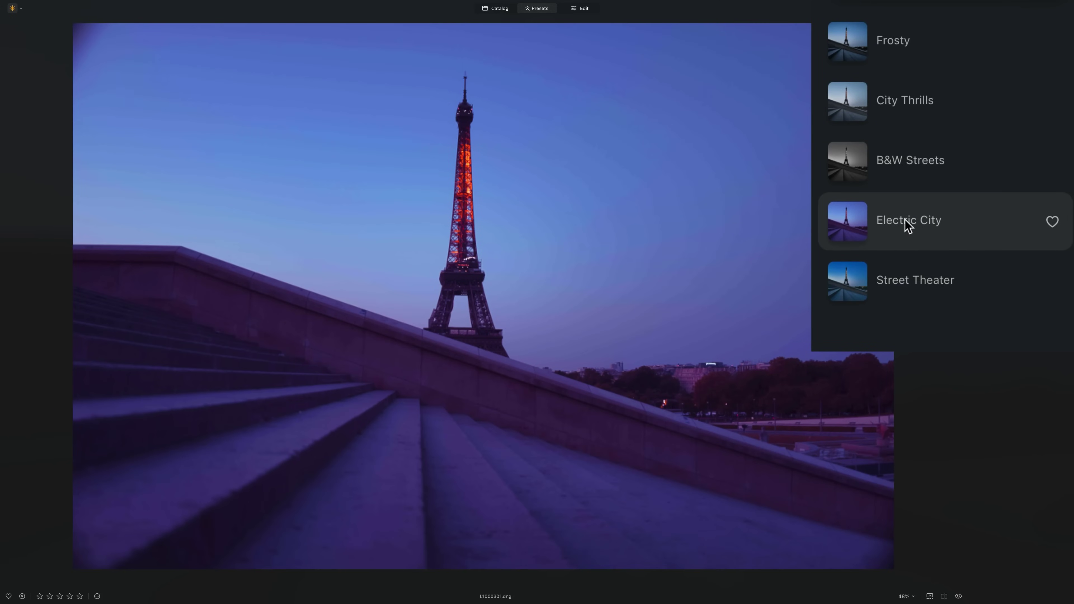
left_click(906, 224)
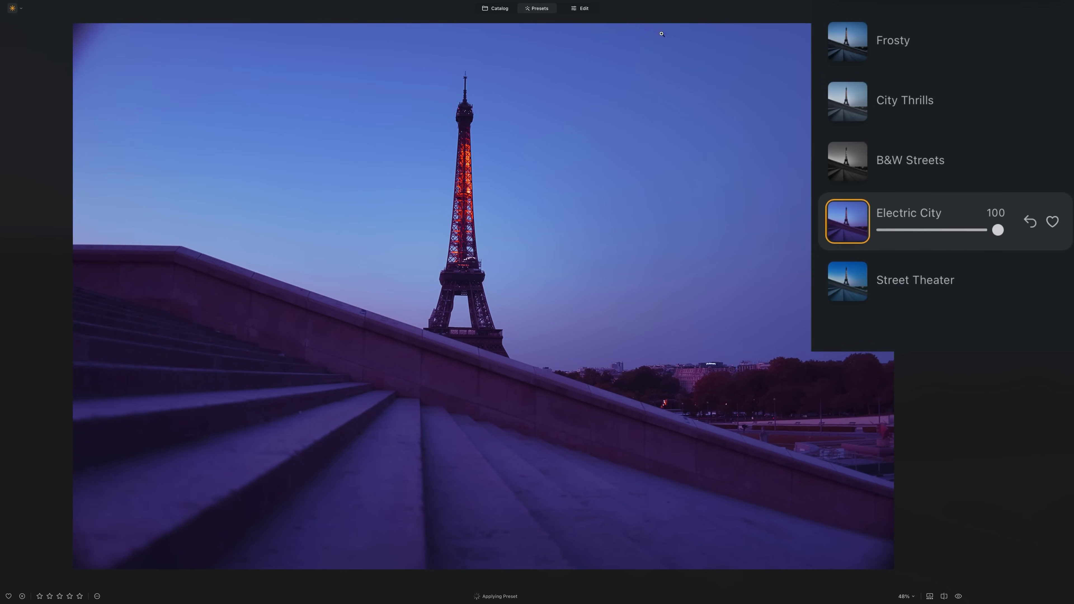
- In Develop, warm the photo's white balance Temperature to about 66
left_click(584, 9)
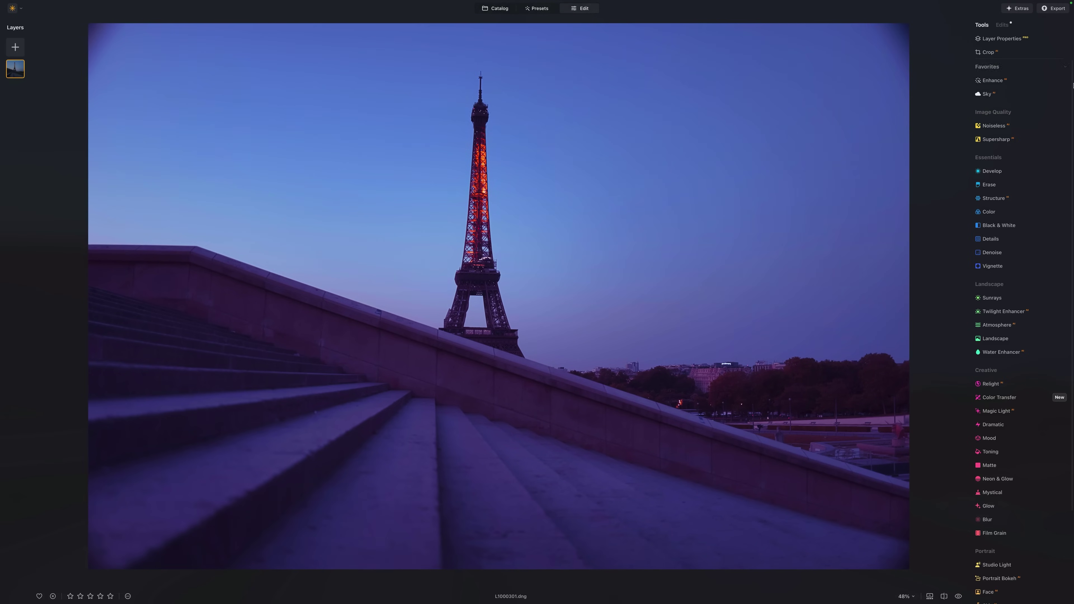
left_click(1021, 178)
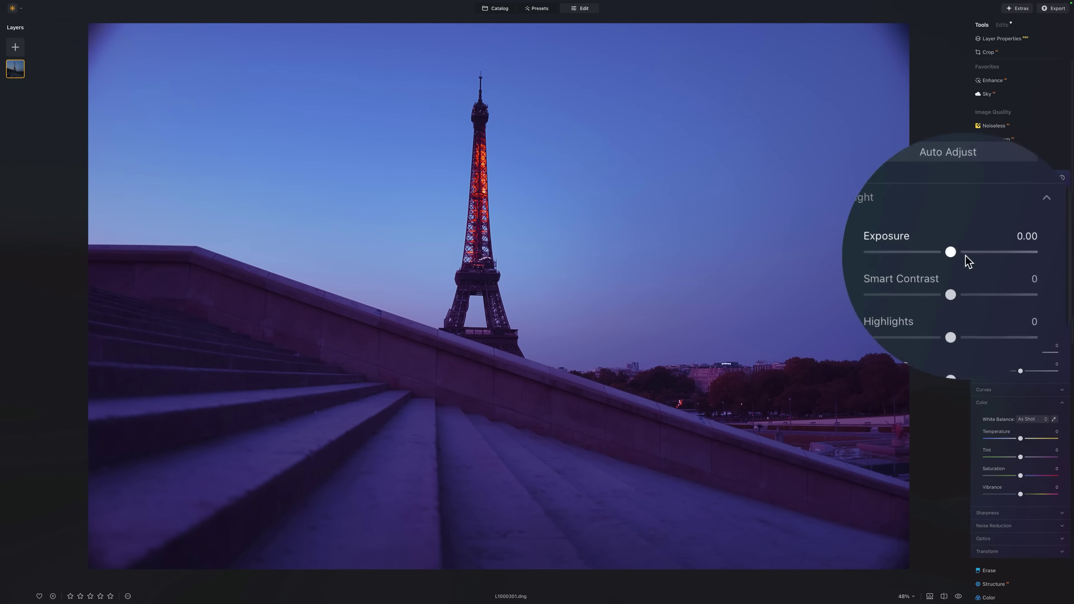
left_click_drag(1021, 438, 952, 480)
left_click_drag(1036, 438, 1044, 438)
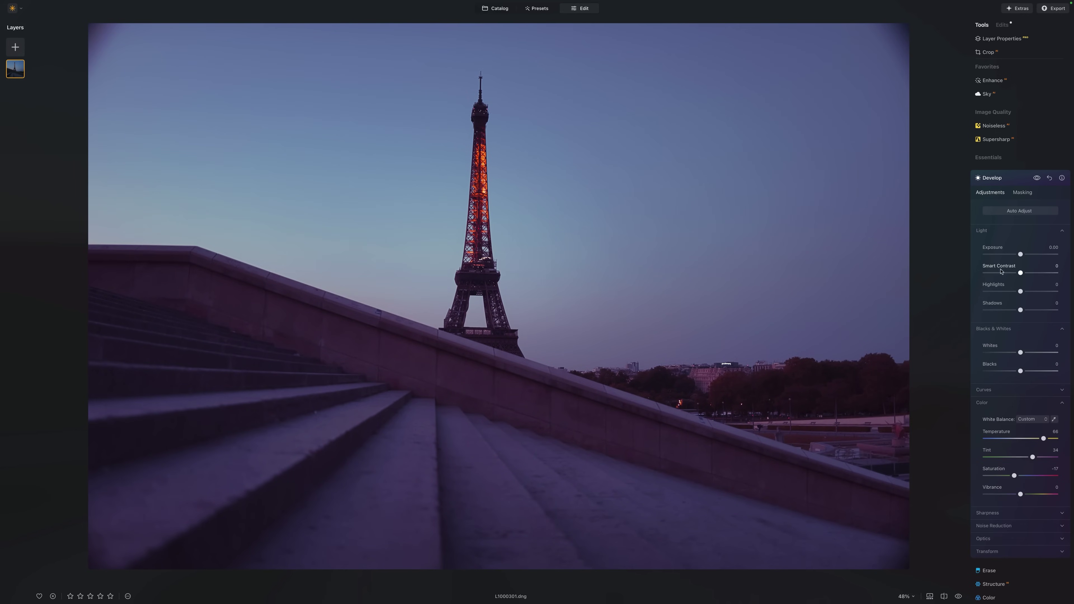
- Swap the stairs photo's sky for a flipped Panoramic Sky 09, then return to the catalog
left_click(990, 94)
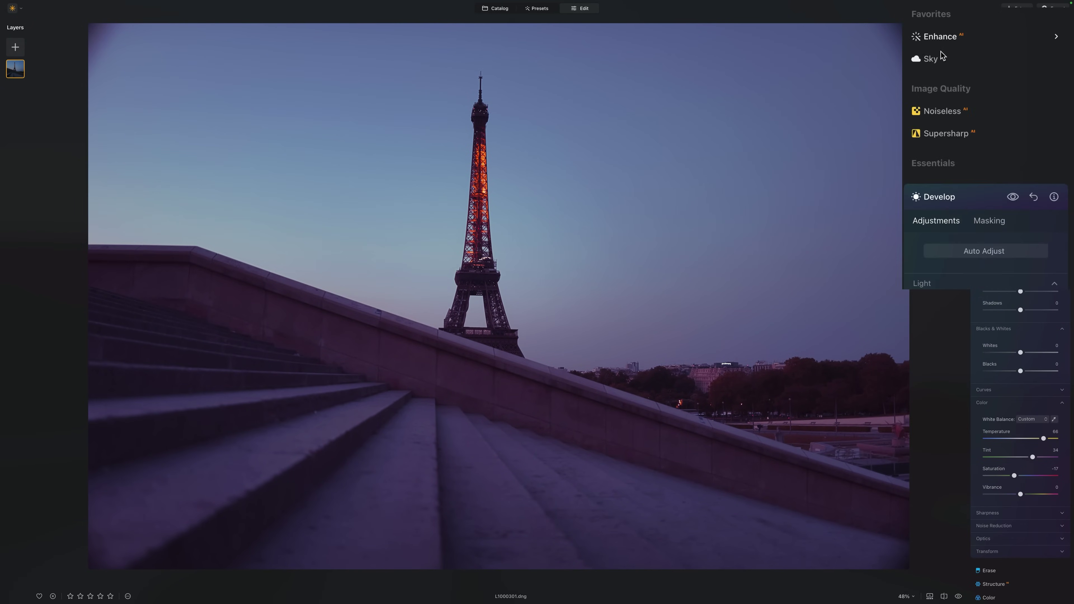
left_click(989, 146)
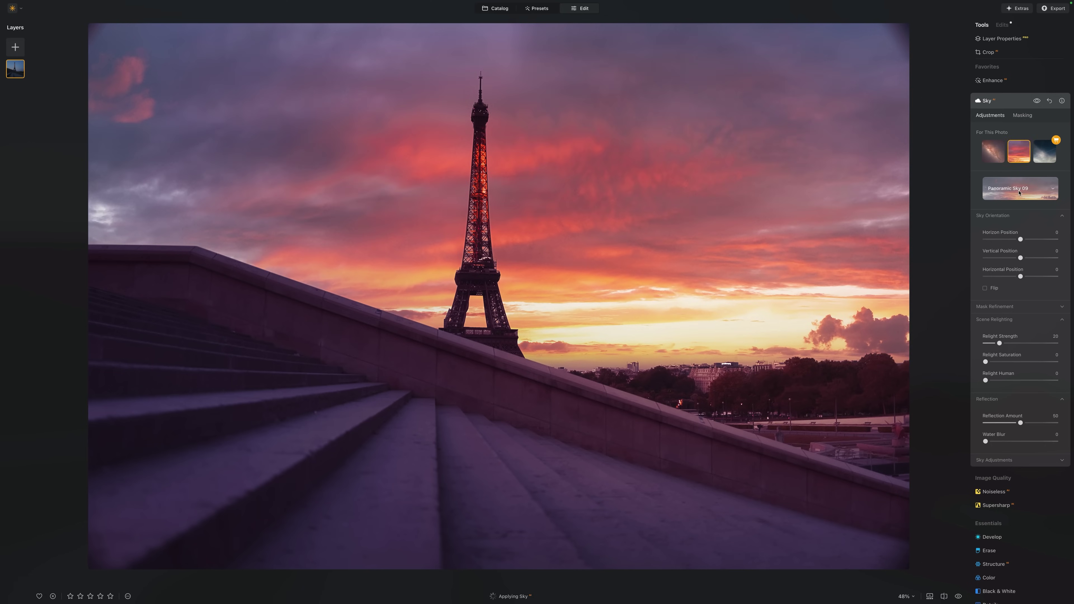
left_click(997, 288)
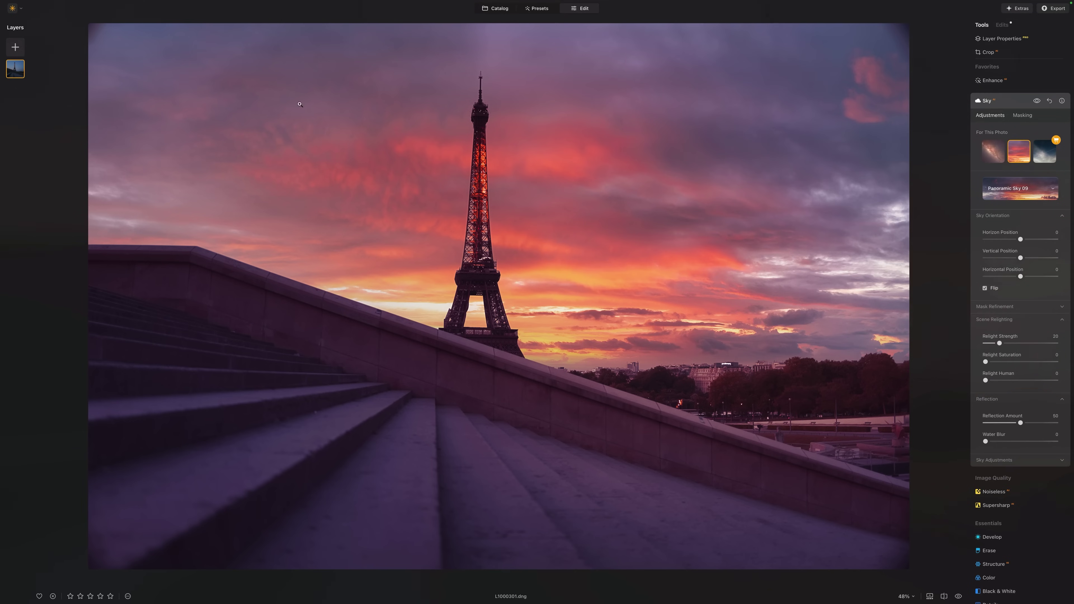
left_click(496, 9)
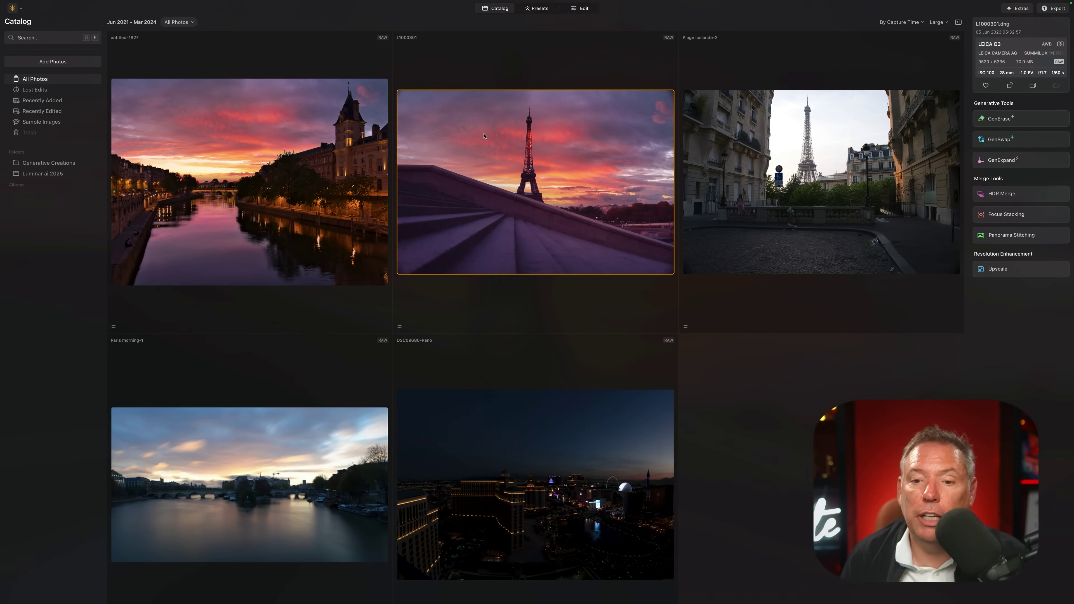
- Select the Plage Icelande-2 photo and preview it full size
left_click(802, 205)
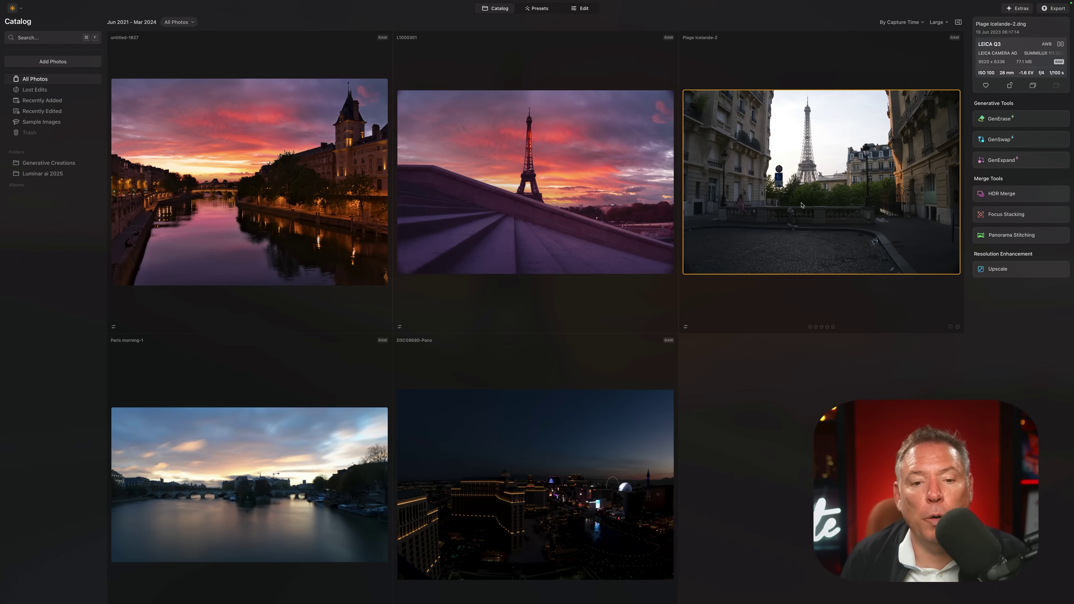
double_click(805, 175)
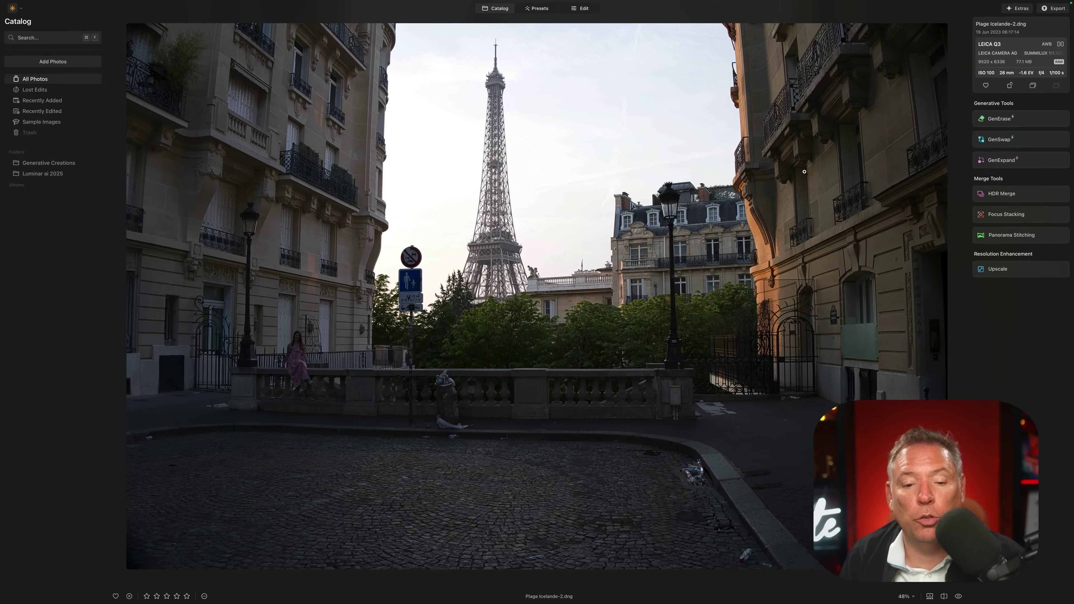
double_click(804, 171)
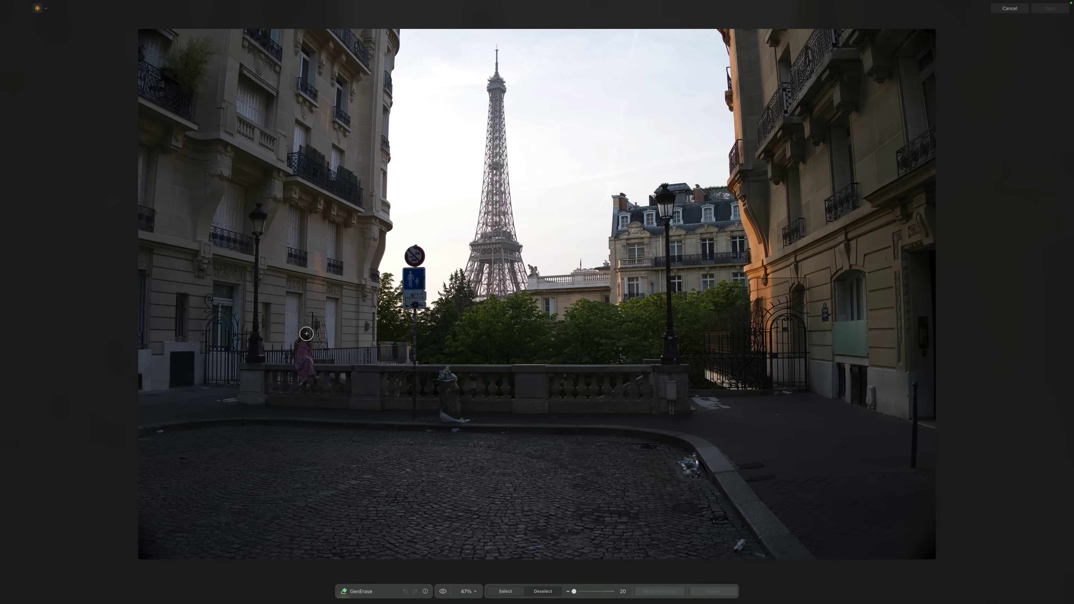
- Brush over the woman, blue sign, pole and trash can, and erase them with GenErase
left_click_drag(303, 351, 303, 333)
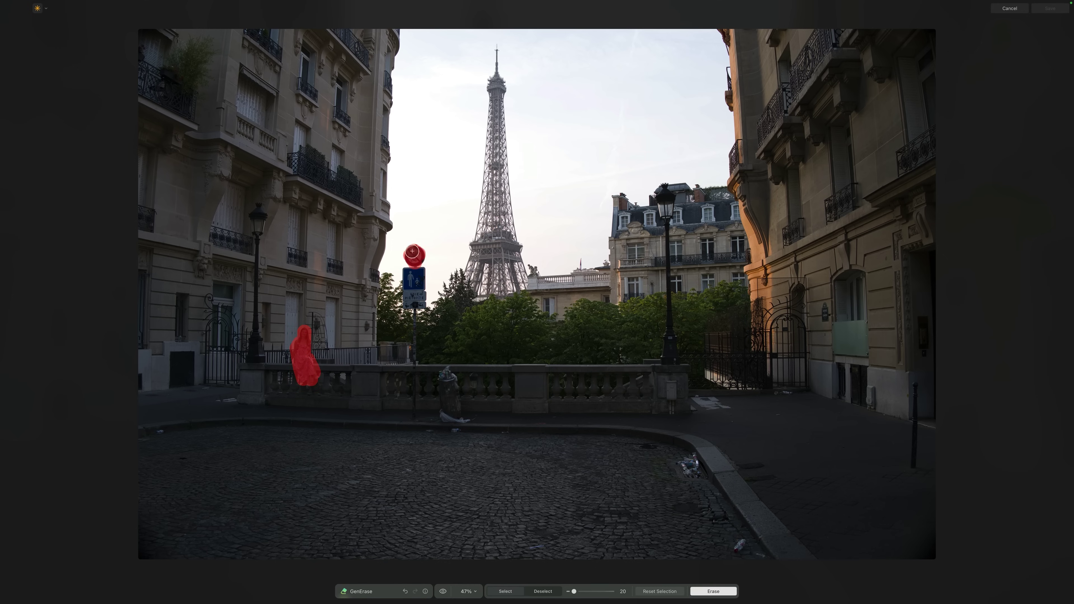
left_click_drag(407, 299, 407, 306)
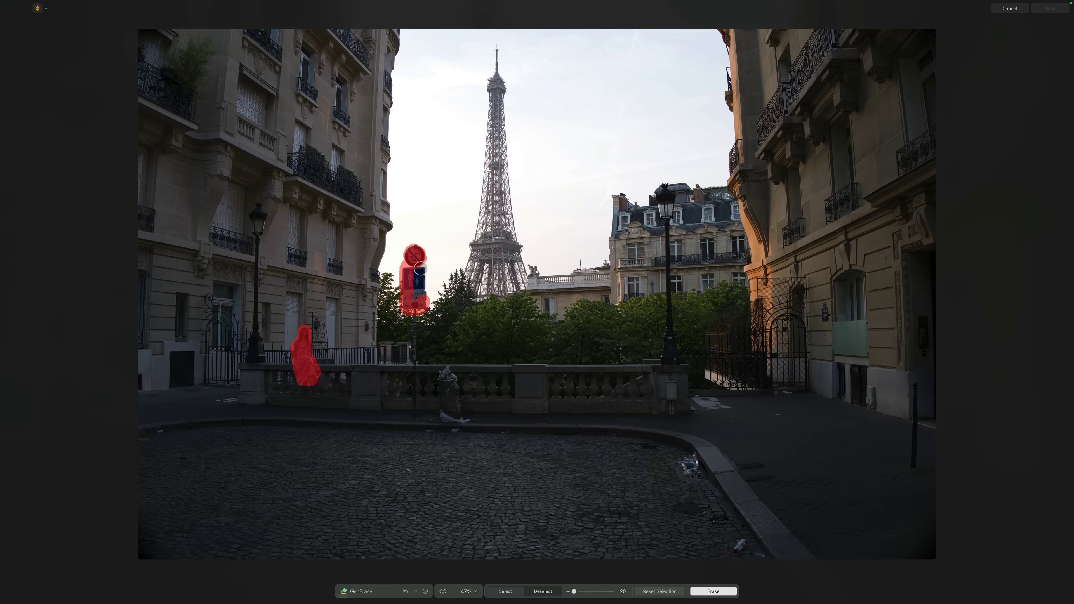
mouse_move(420, 269)
left_mouse_down()
mouse_move(416, 297)
mouse_move(414, 271)
left_mouse_up()
left_click_drag(413, 330, 413, 430)
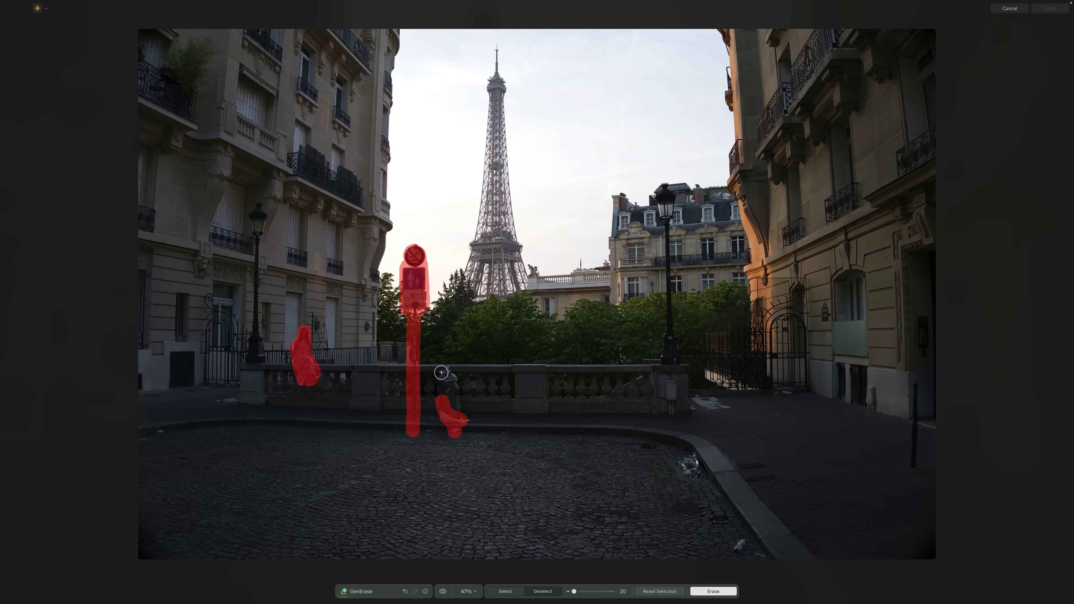
mouse_move(441, 372)
left_mouse_down()
mouse_move(455, 418)
mouse_move(457, 387)
mouse_move(460, 417)
left_mouse_up()
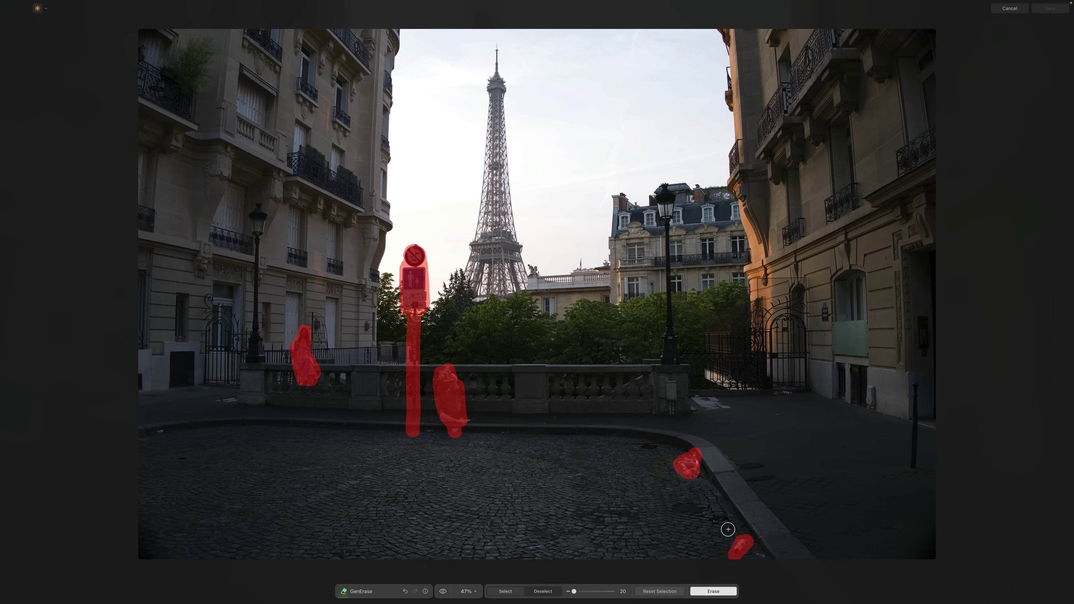
left_click(713, 591)
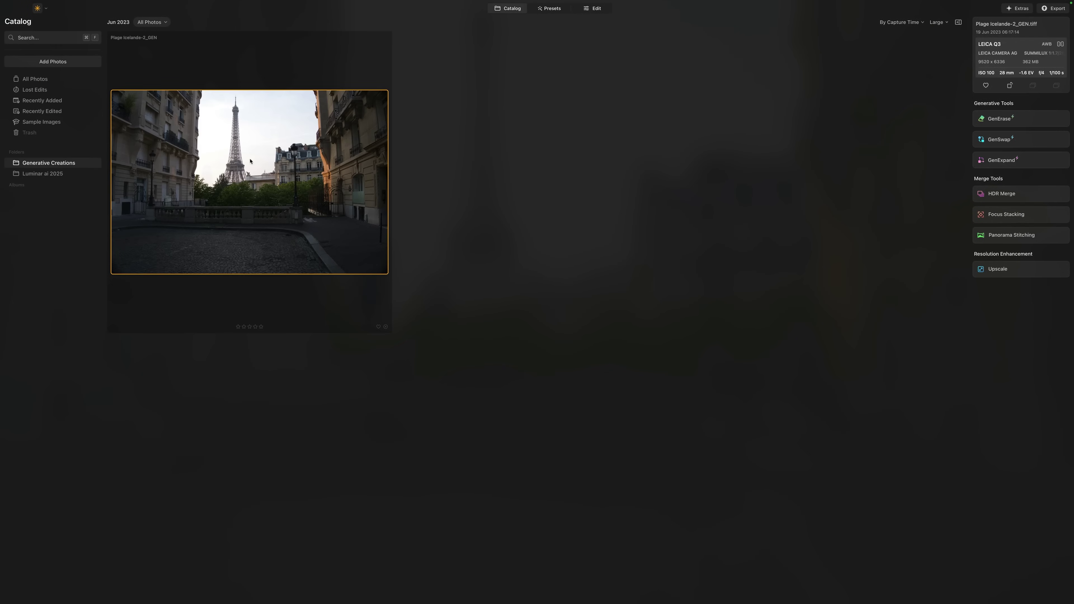
left_click(593, 8)
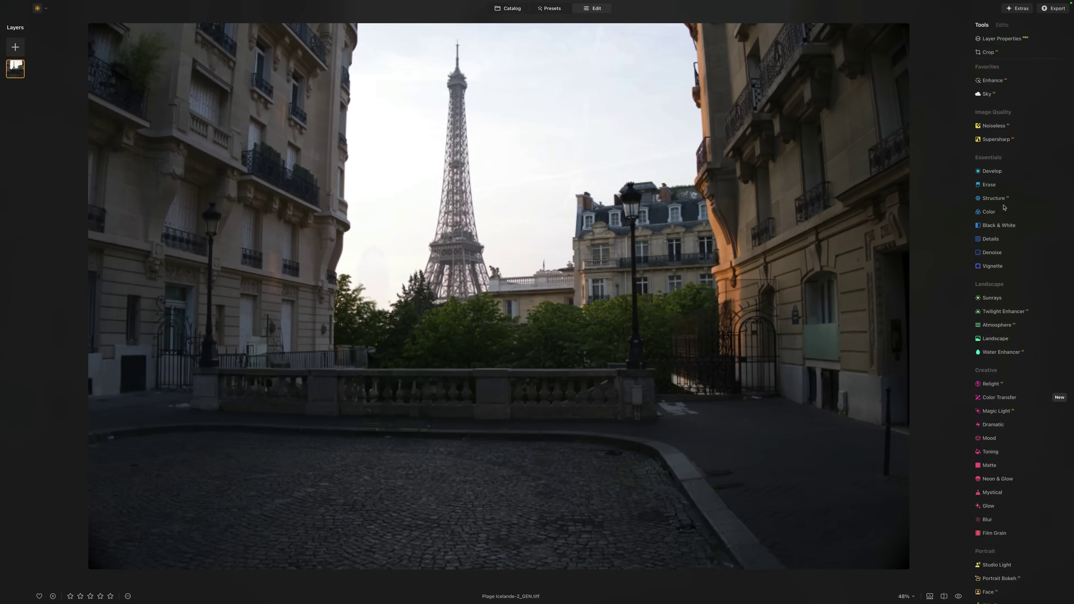
- Auto-adjust the street photo's light in Develop and set Temperature 16, Tint 12, Saturation 10
left_click(990, 171)
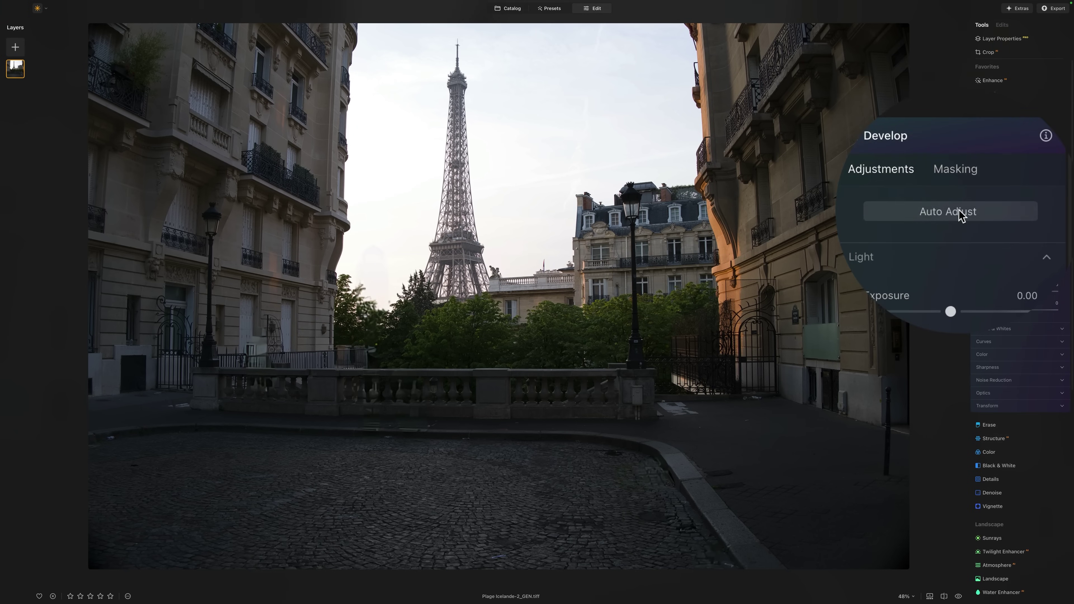
left_click(958, 212)
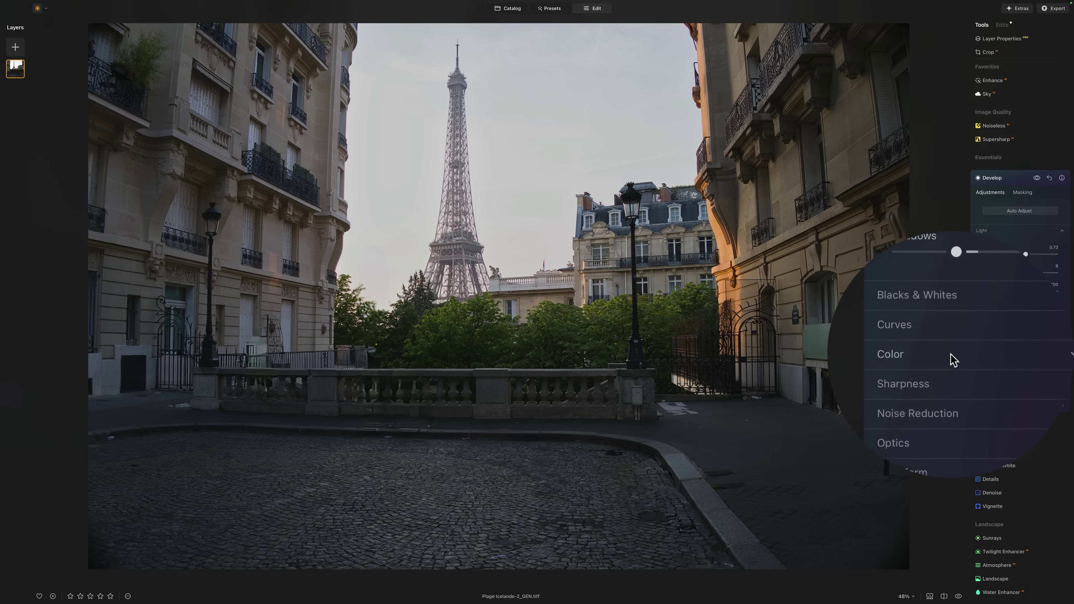
left_click(952, 360)
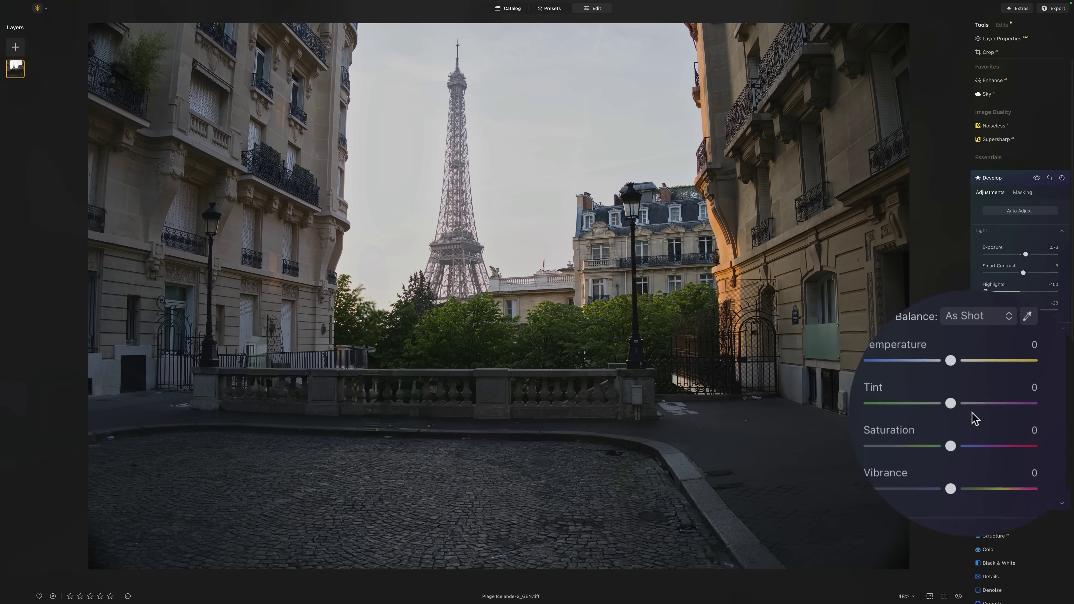
left_click_drag(951, 388, 957, 428)
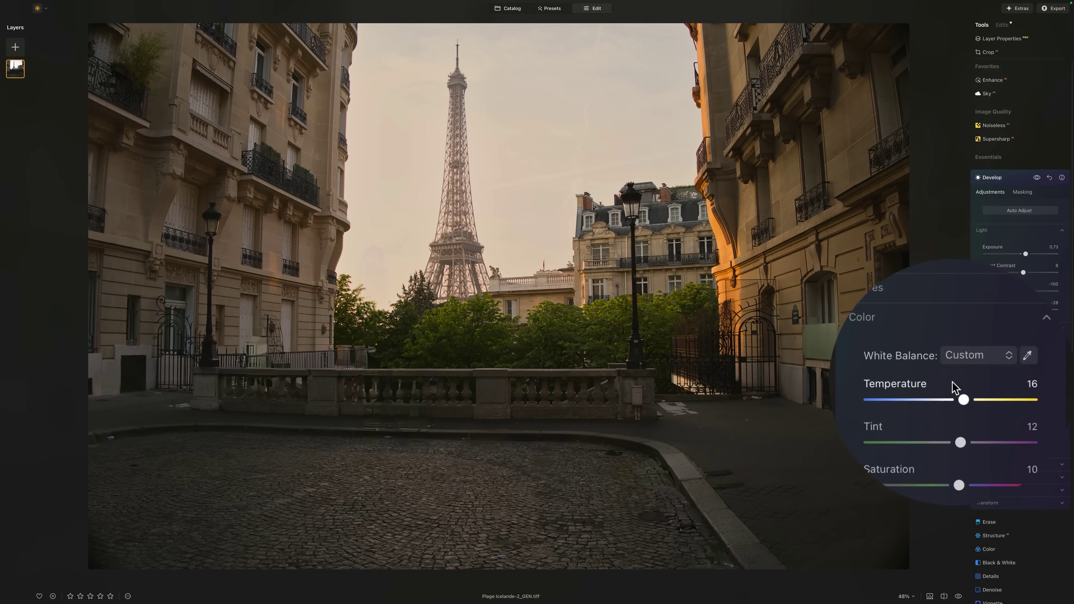
- Set Golden Hour to 19 in the Landscape tool
scroll(1022, 383, "down", 4)
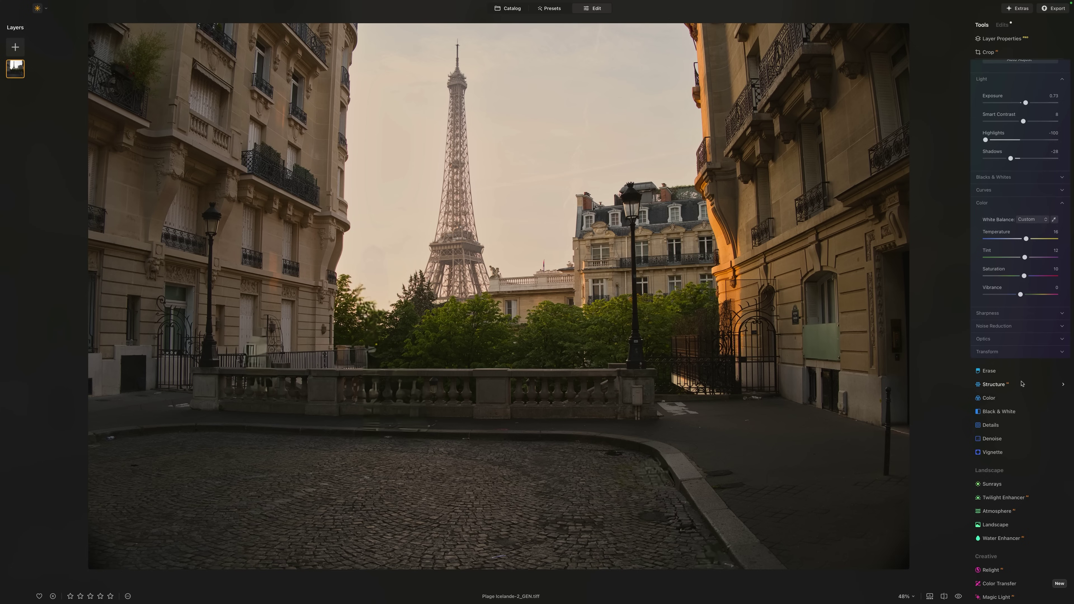
scroll(1015, 406, "down", 1)
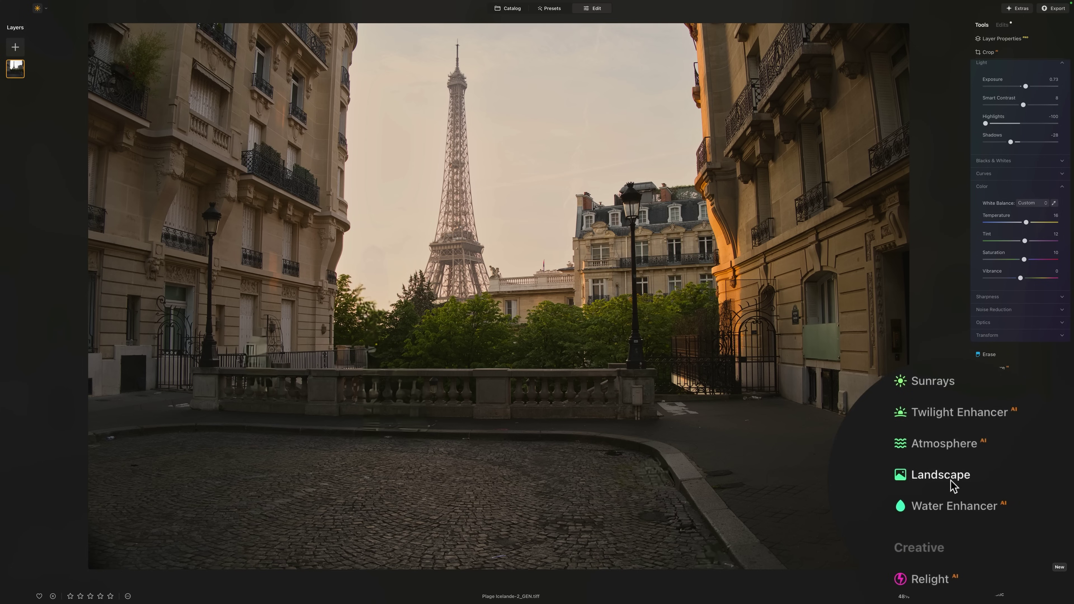
left_click(1003, 507)
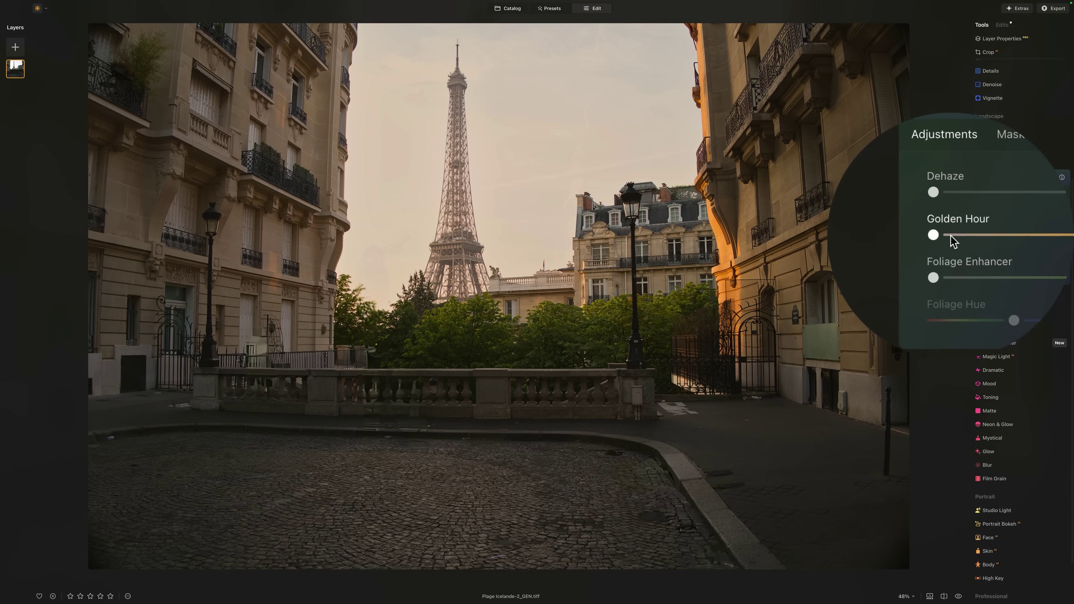
left_click_drag(985, 235, 952, 243)
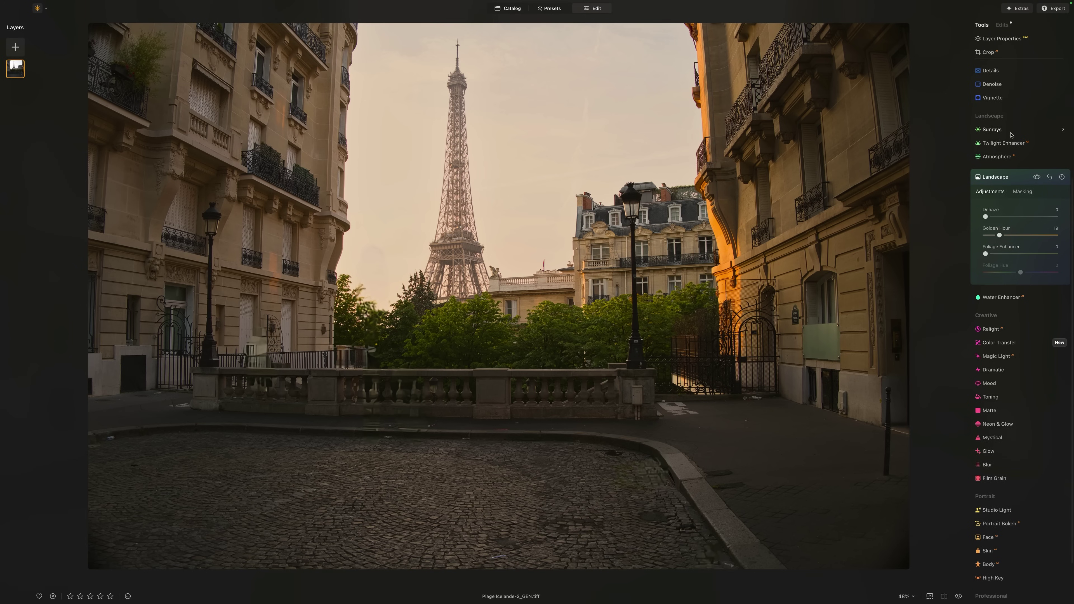
- Pick the pink-and-orange Panoramic Sky 09 from All Skies as the new sky
scroll(1010, 160, "up", 3)
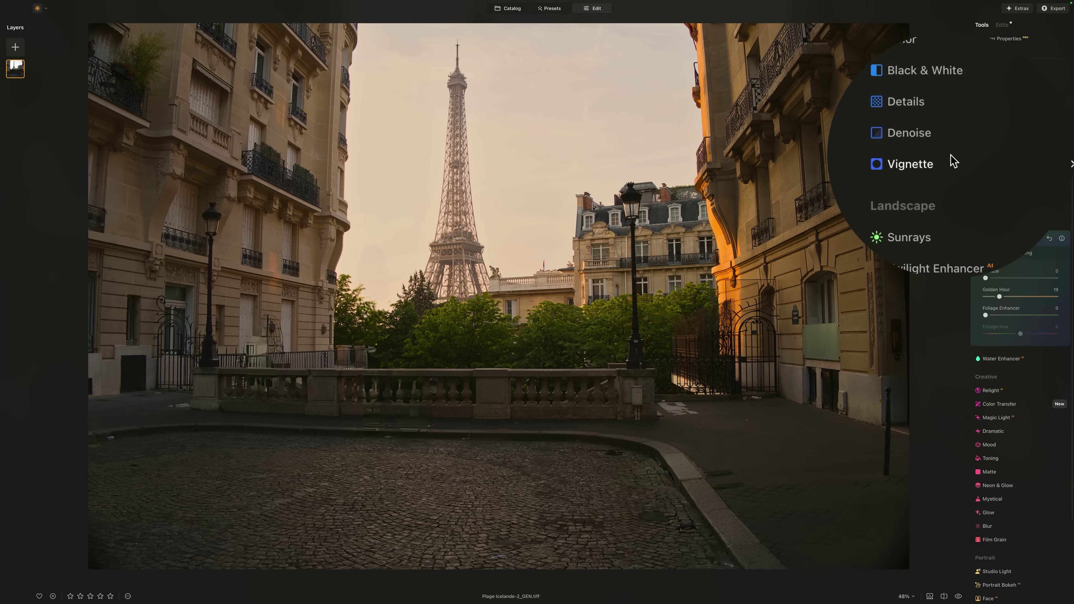
scroll(953, 160, "up", 8)
left_click(953, 127)
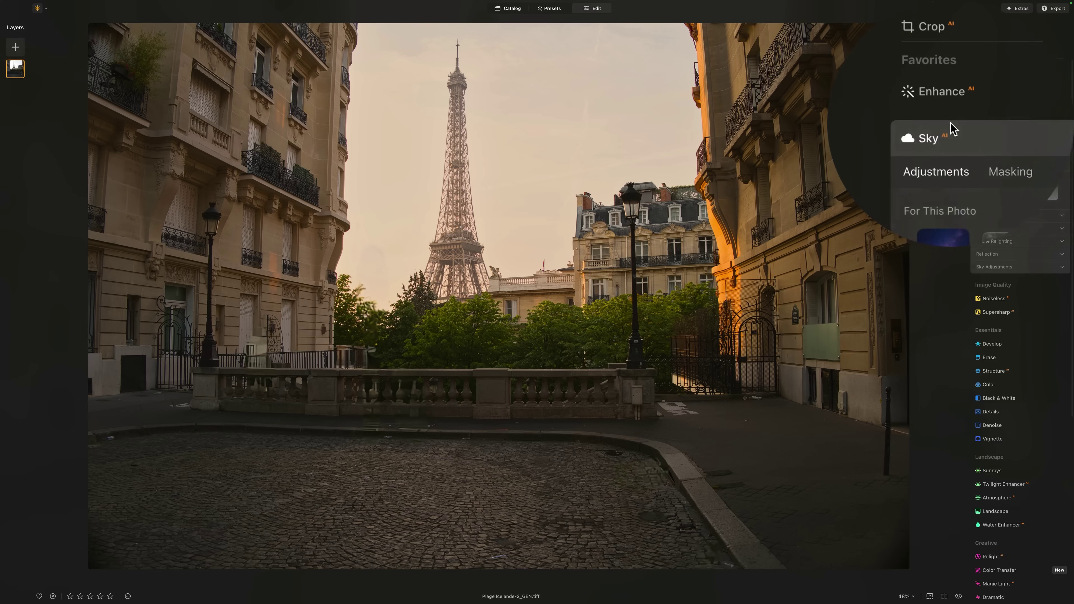
left_click(952, 188)
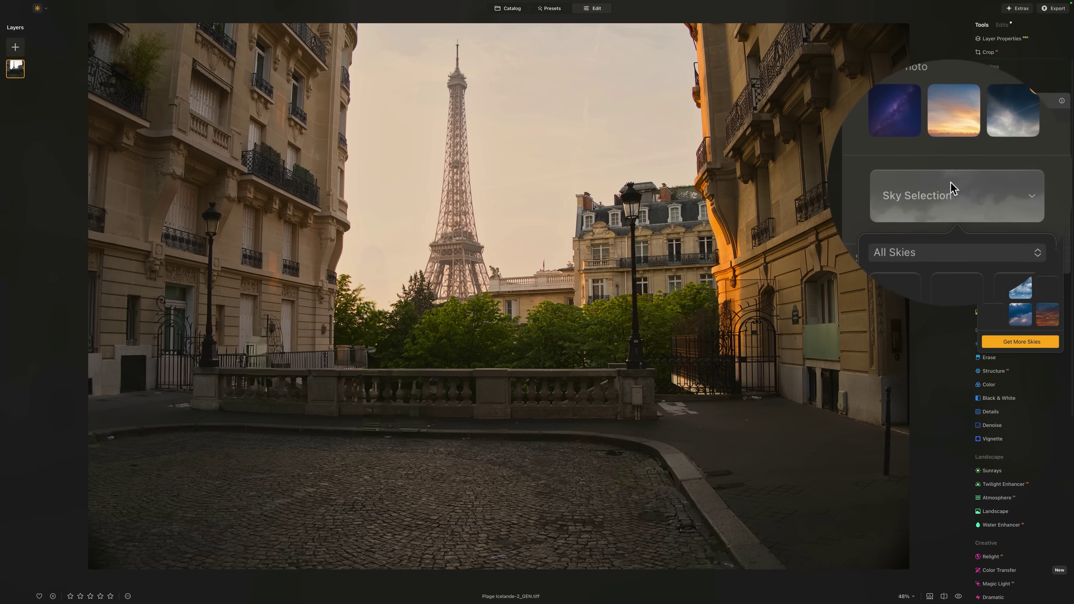
left_click(951, 262)
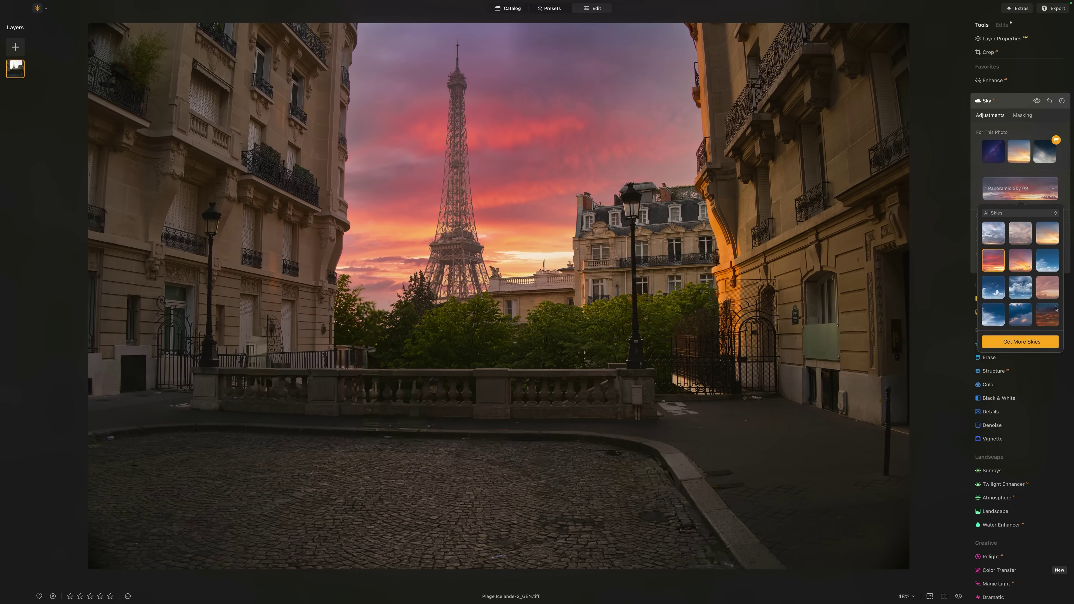
left_click(1067, 262)
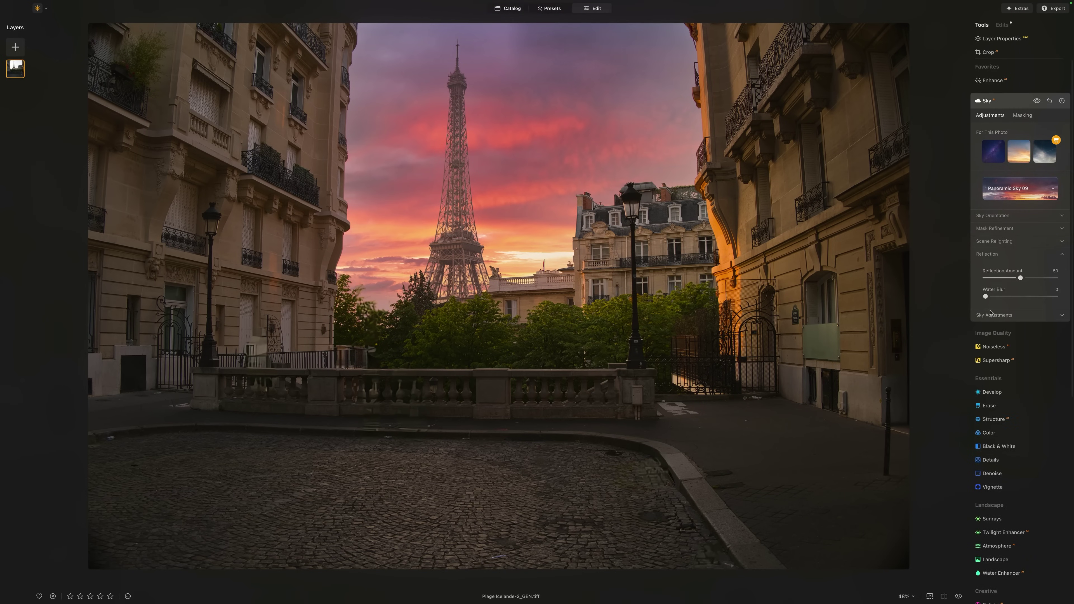
- Flip the sky horizontally and set Relight Strength 64 and Relight Saturation 69
left_click(952, 215)
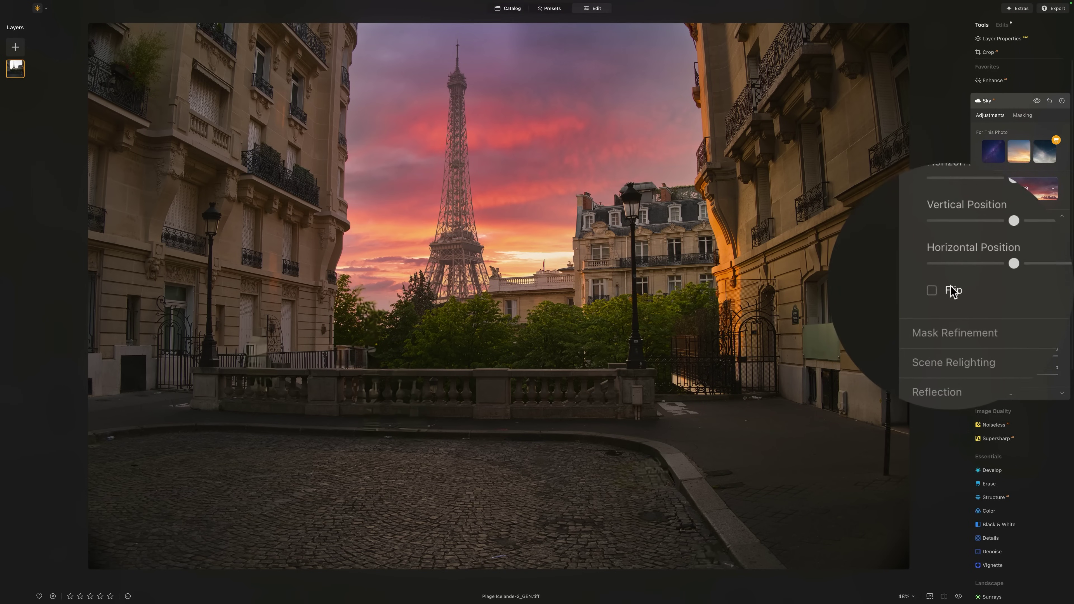
left_click(991, 288)
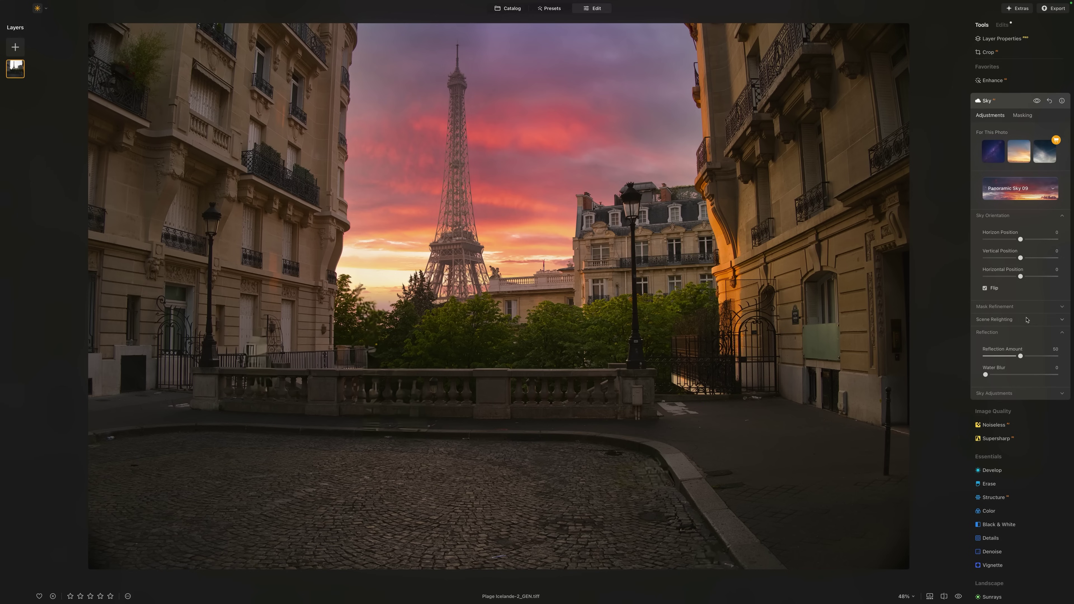
left_click(1017, 320)
left_click_drag(1011, 343, 973, 366)
left_click(954, 362)
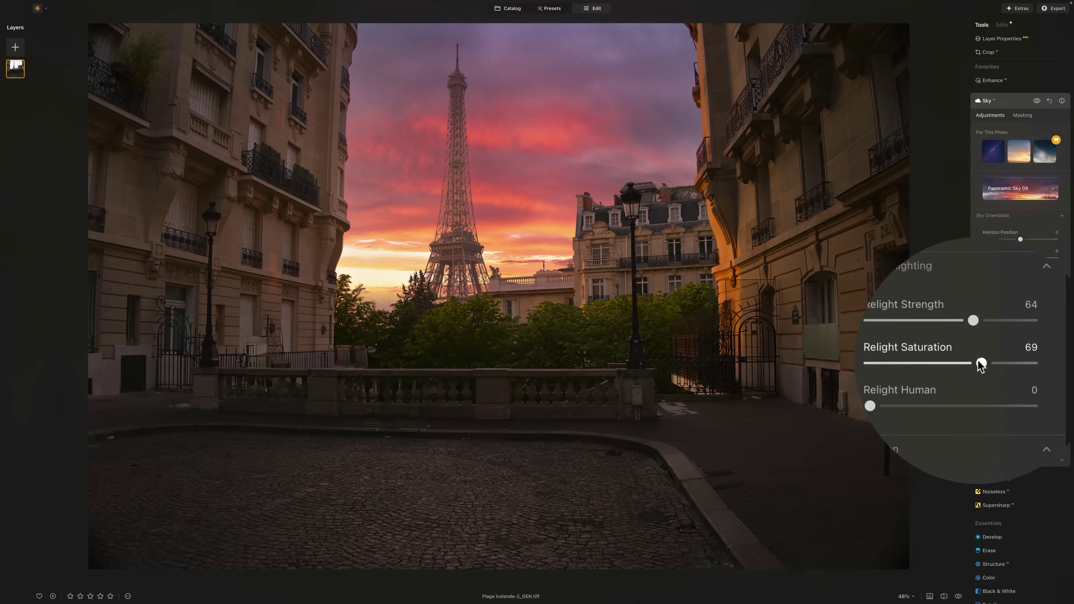
- Recompose the crop automatically with Composition AI and apply it
left_click(1040, 53)
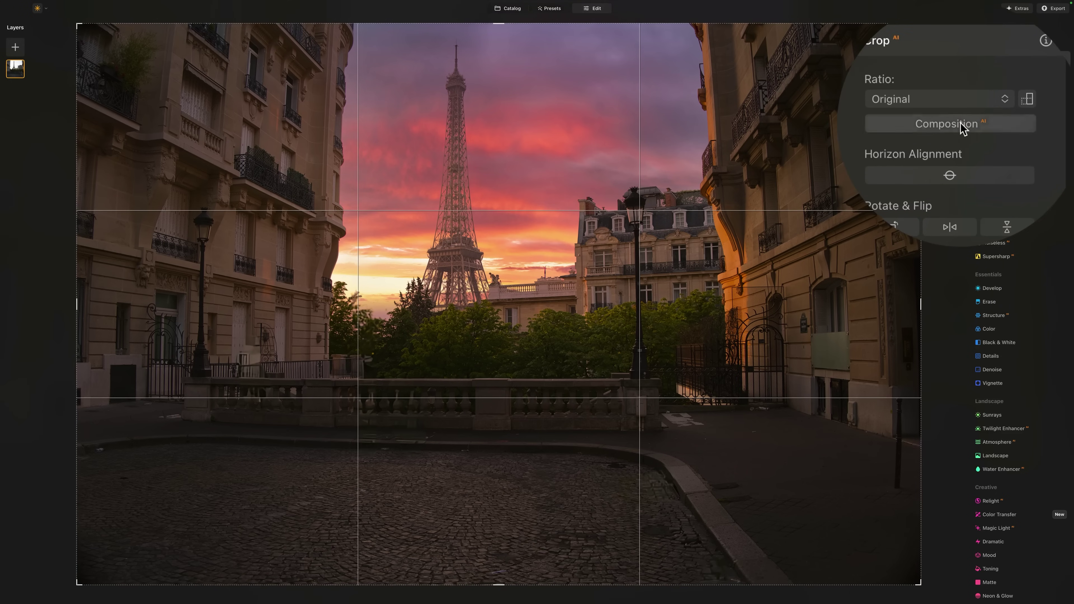
left_click(962, 126)
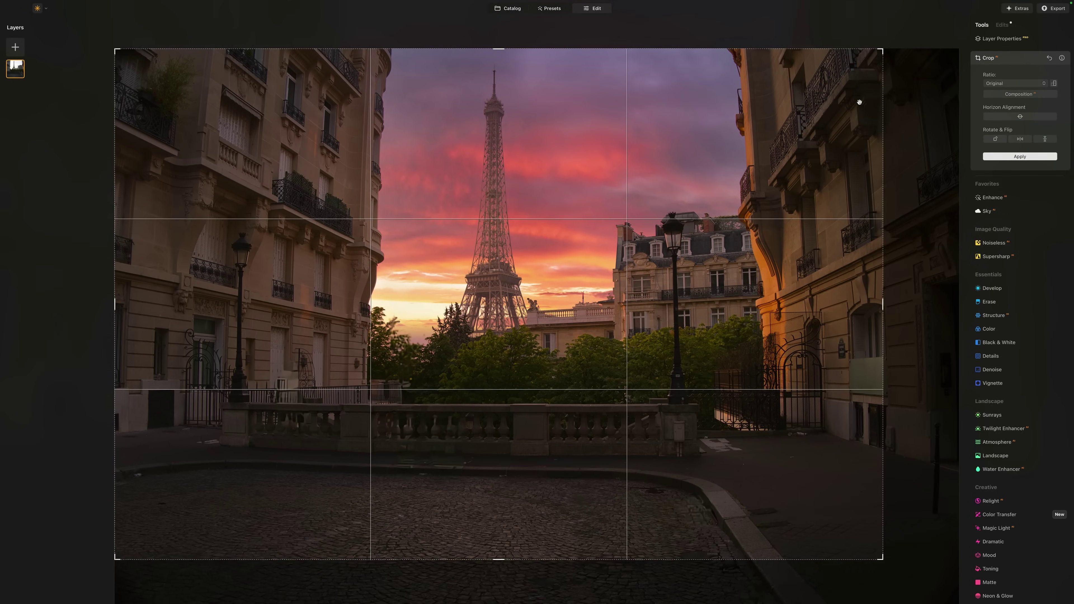
key("Return")
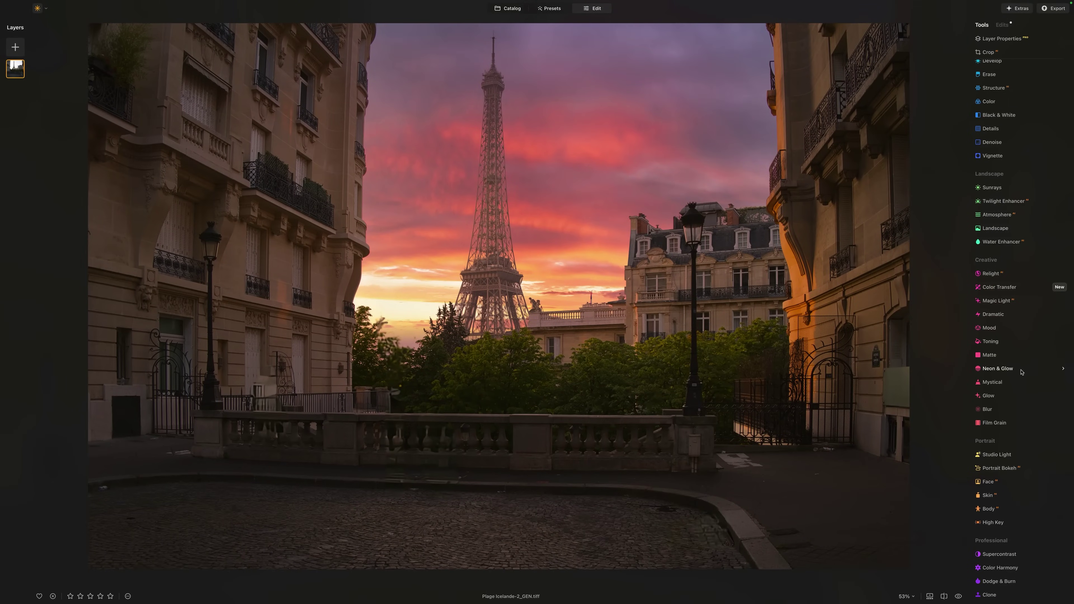
- Add Supercontrast with Highlights 30, Midtones 39 and Shadows contrast 48
left_click(999, 552)
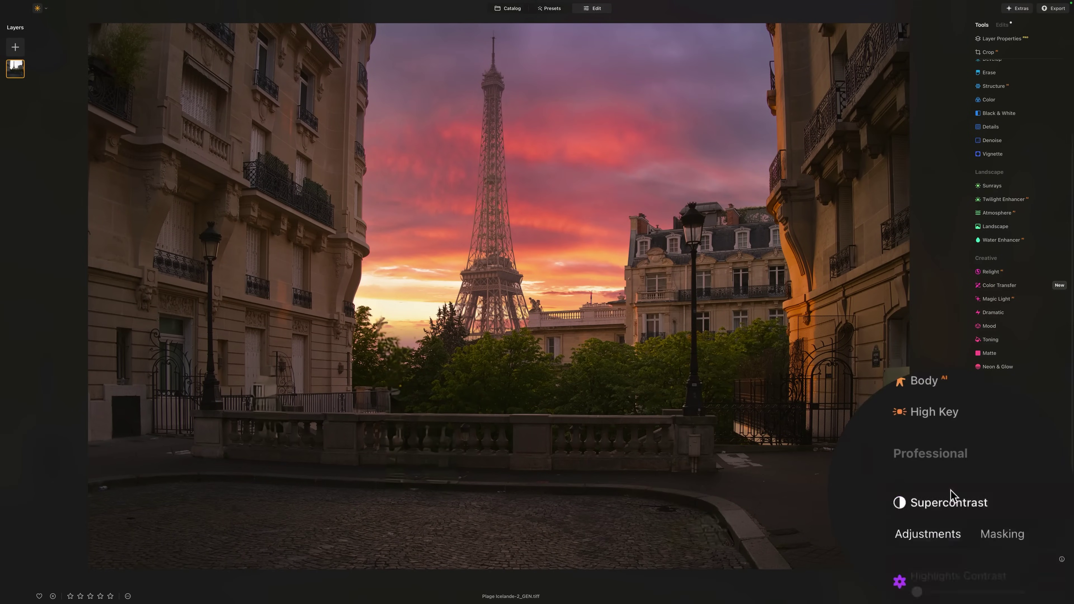
left_click(953, 483)
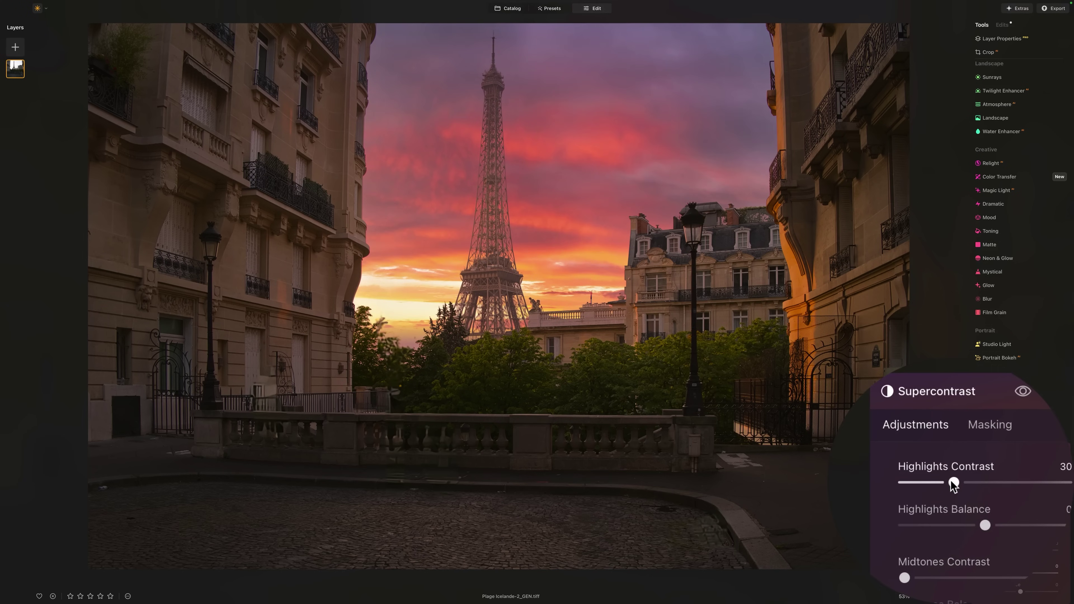
left_click(951, 485)
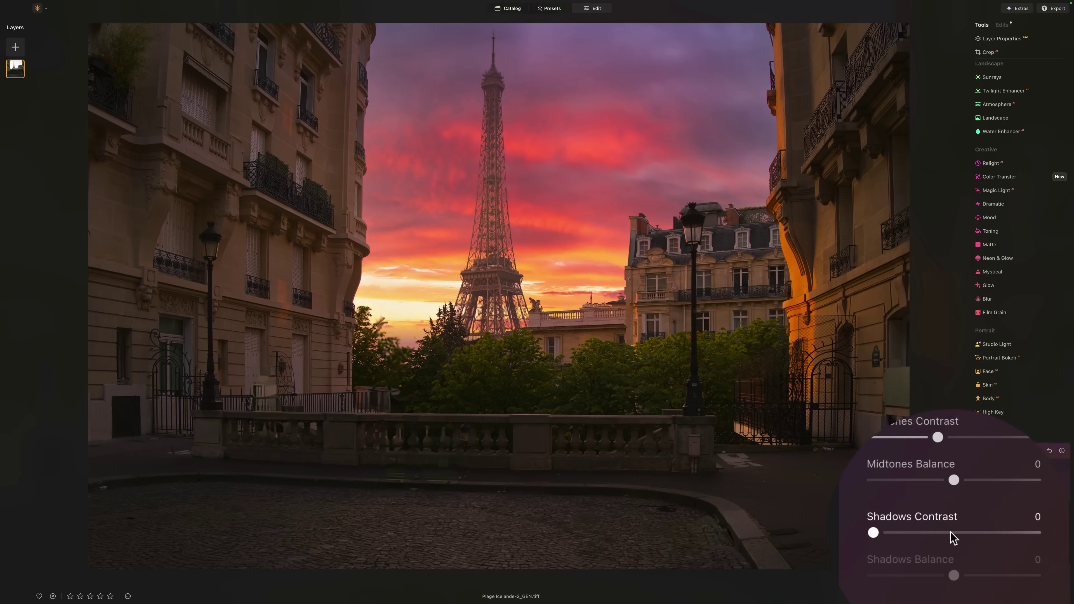
left_click(950, 533)
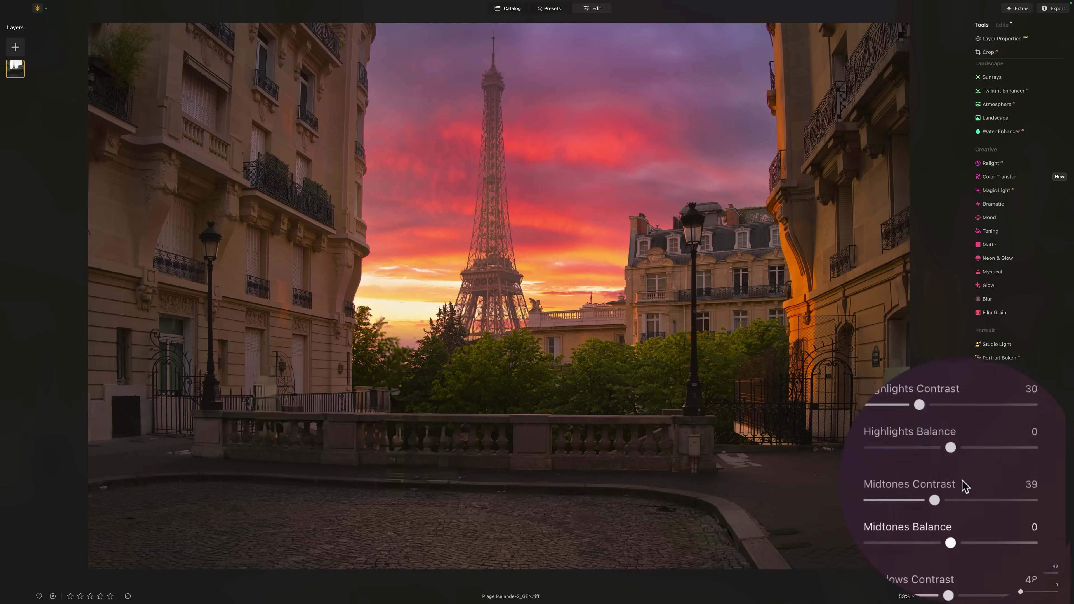
scroll(981, 459, "down", 2)
scroll(982, 459, "down", 2)
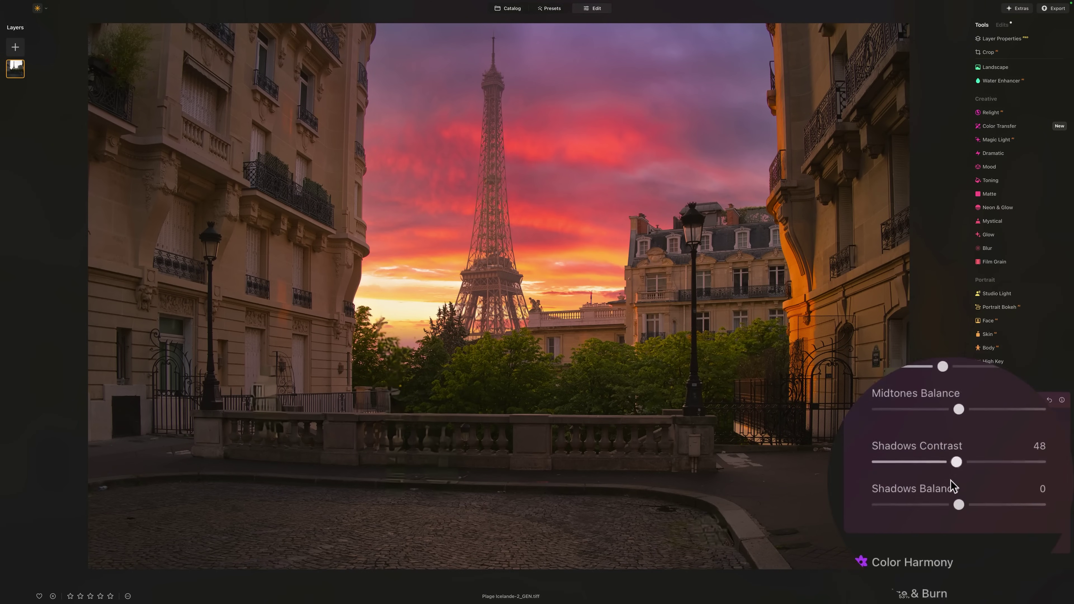
scroll(954, 418, "up", 1)
scroll(1017, 201, "up", 5)
scroll(1017, 201, "up", 5)
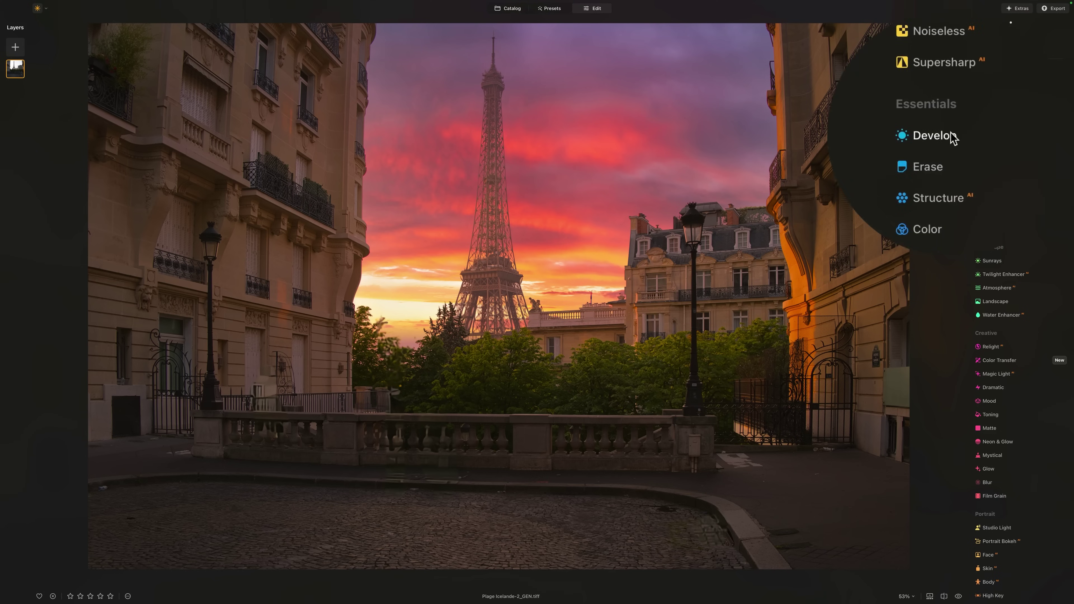
- In the applied edits list, push the Sky edit's Relight Strength to 100, then check Develop and Supercontrast
left_click(1002, 25)
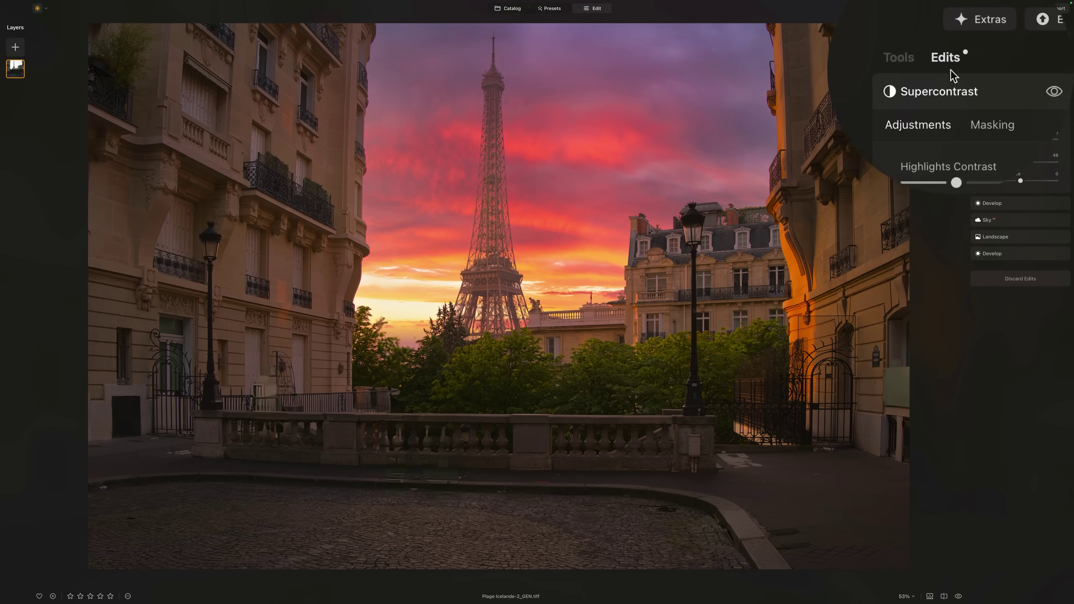
left_click(953, 227)
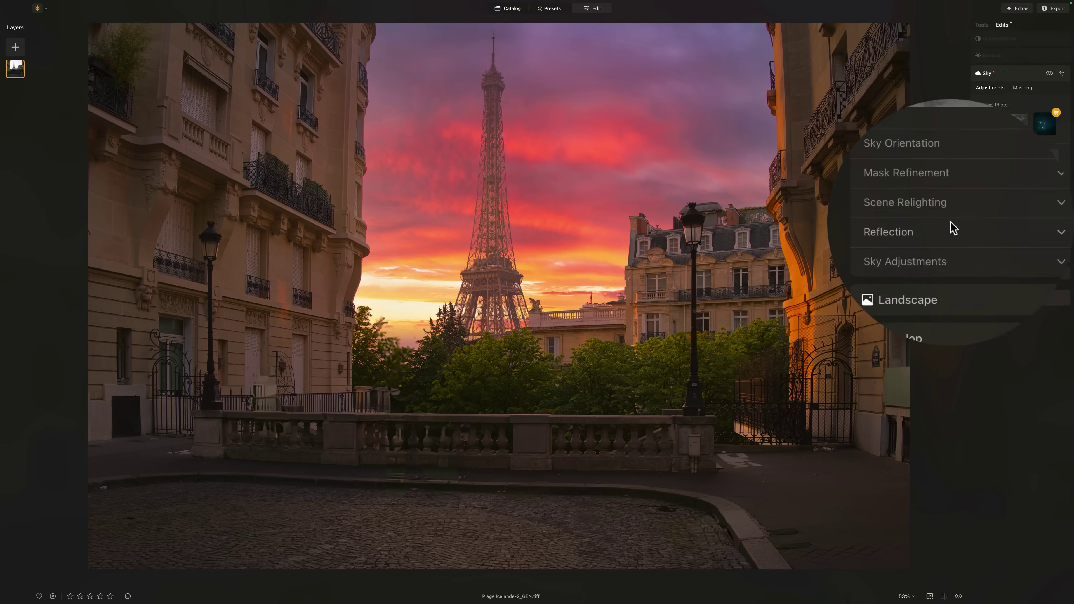
left_click(951, 214)
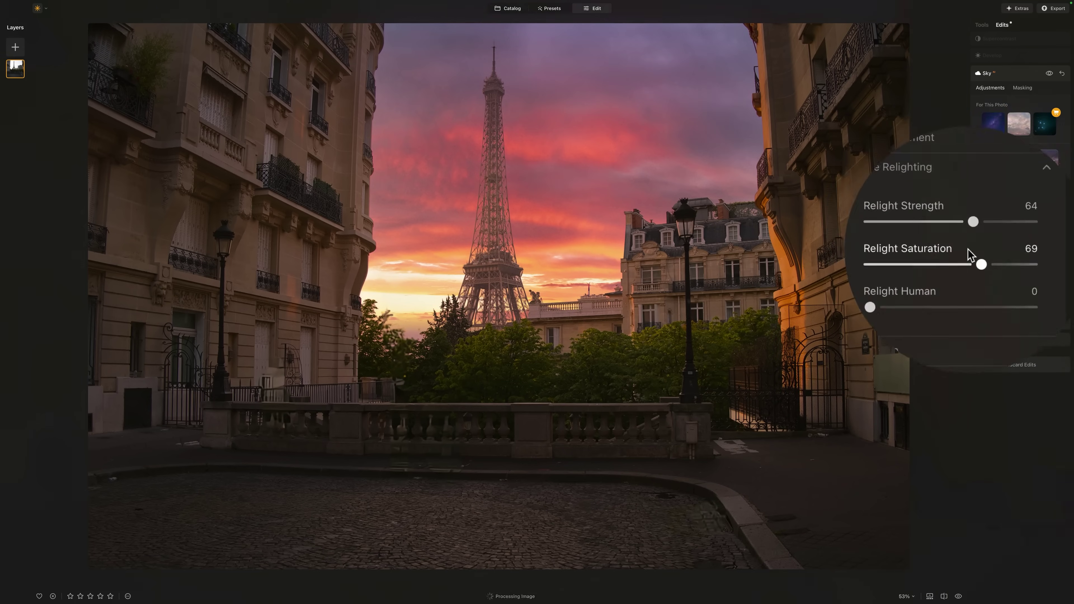
left_click_drag(971, 236, 1067, 244)
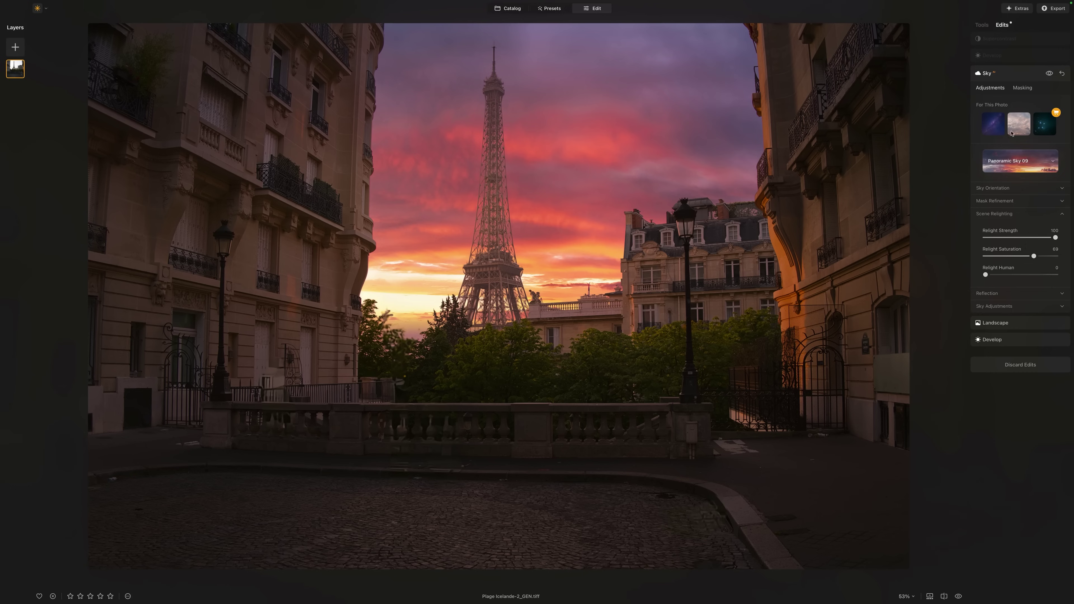
left_click(1010, 341)
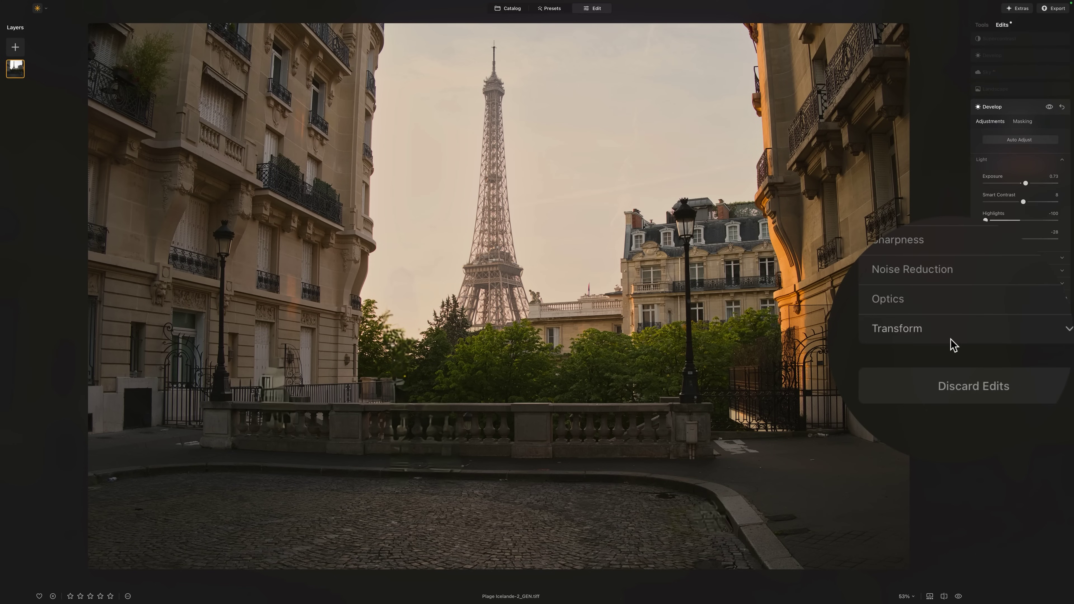
left_click(1004, 56)
left_click(1004, 40)
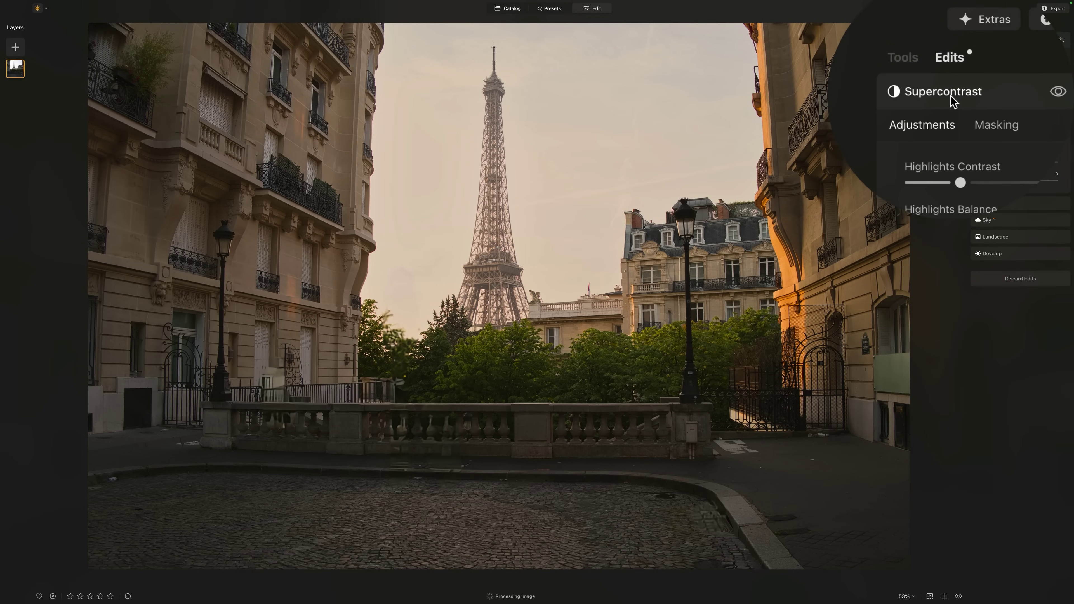
- Set Develop exposure -0.10, Smart Contrast 41 and saturation -12, then return to the catalog
left_click(981, 24)
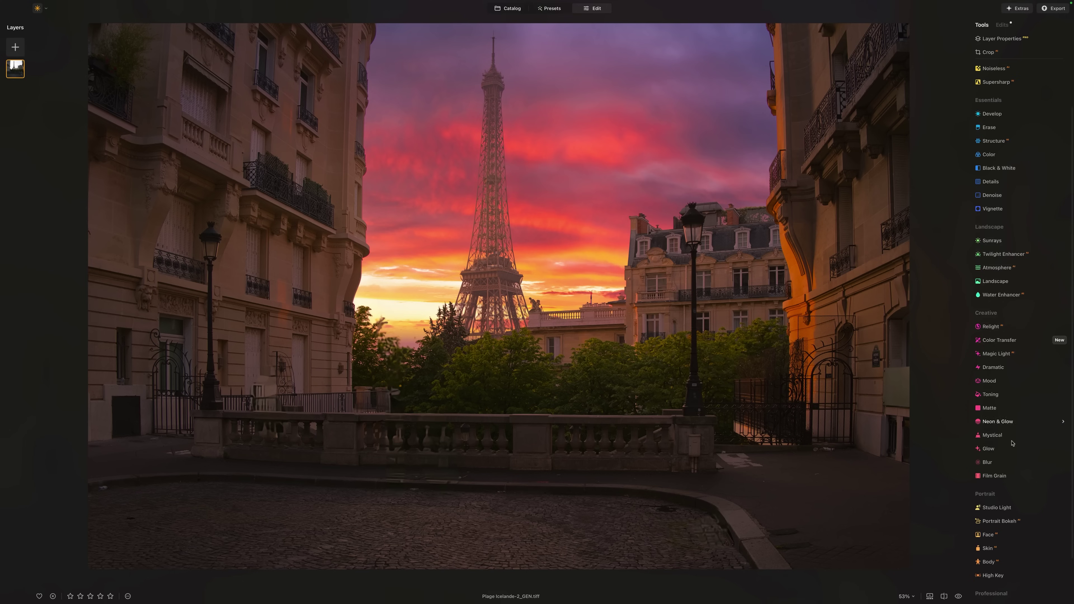
scroll(1008, 355, "down", 2)
scroll(1007, 285, "up", 6)
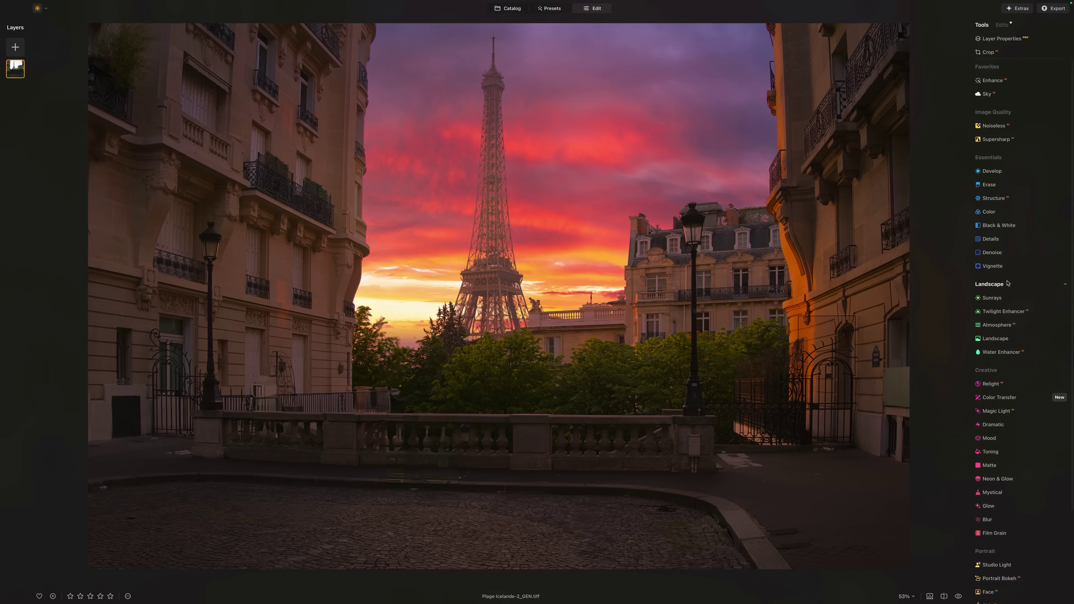
left_click(1004, 171)
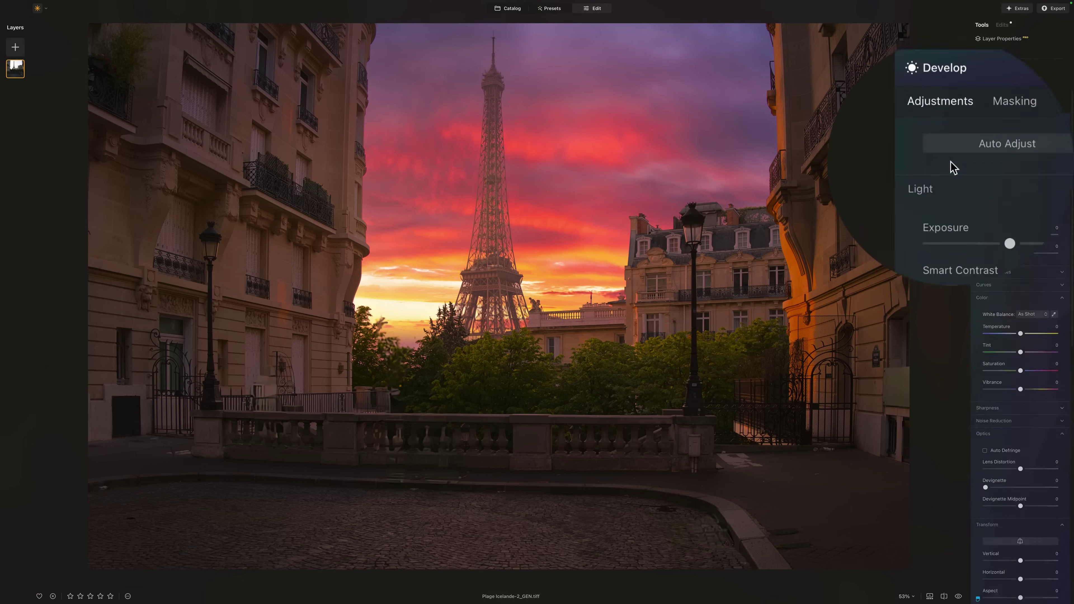
left_click_drag(956, 197, 984, 231)
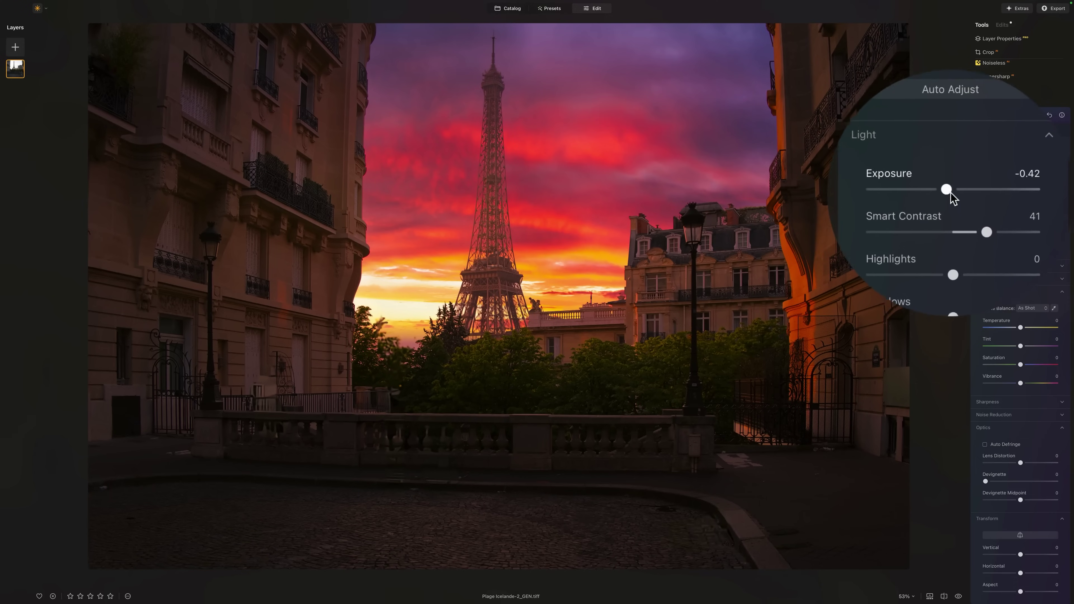
left_click_drag(947, 190, 953, 199)
left_click_drag(953, 365, 953, 364)
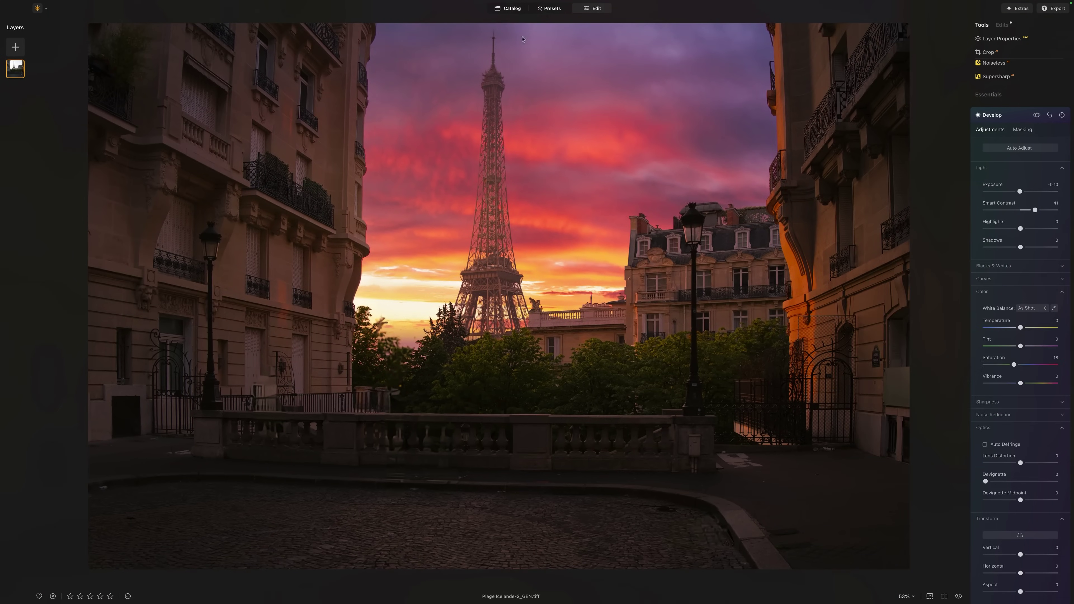
left_click(508, 8)
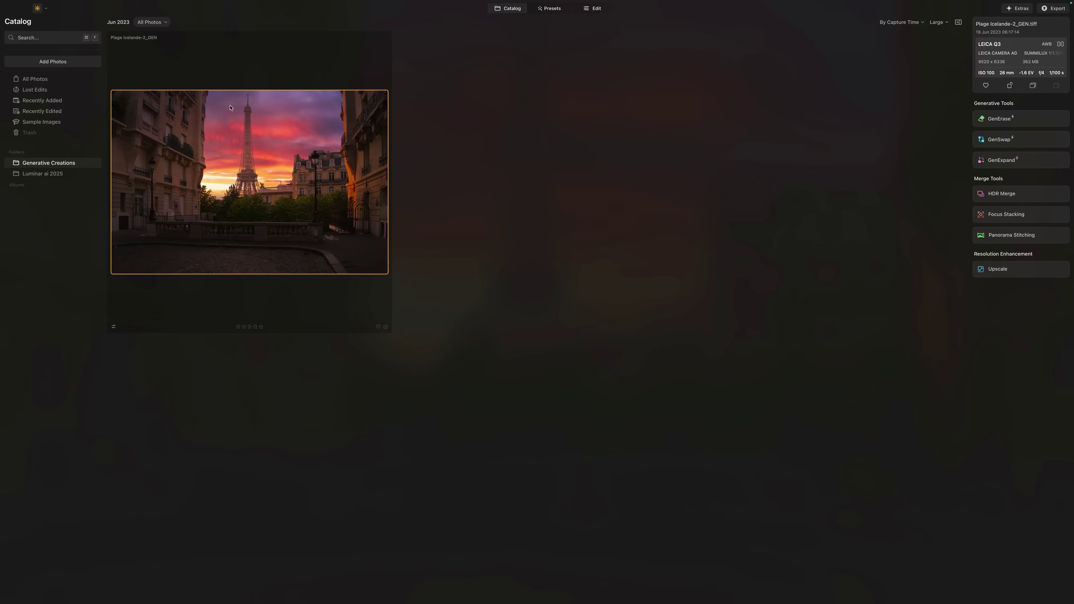
- Open the Paris morning-1 photo from All Photos in the editor
left_click(34, 80)
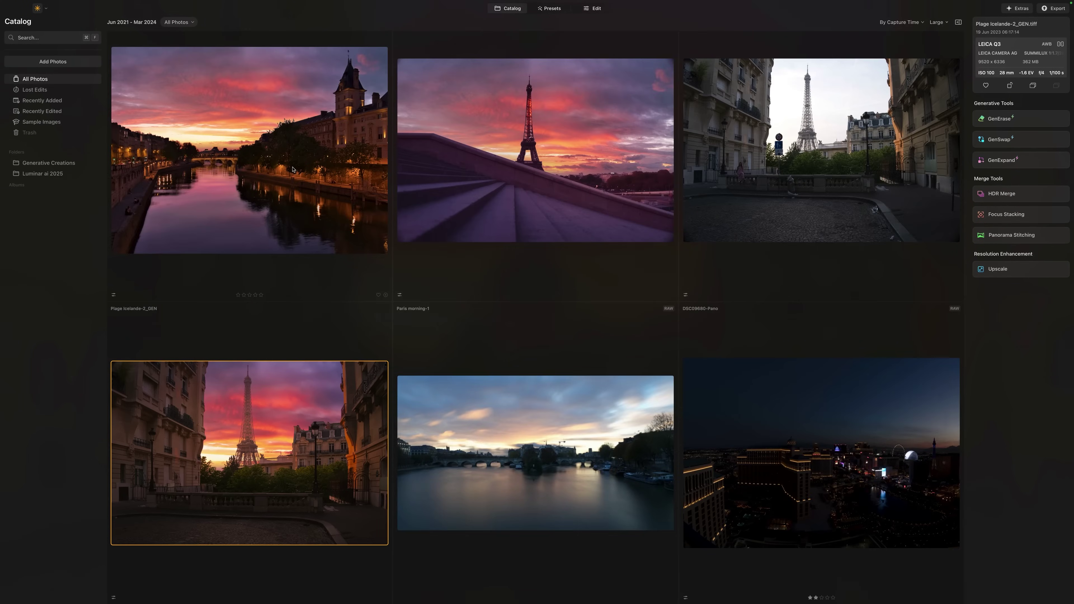
double_click(515, 436)
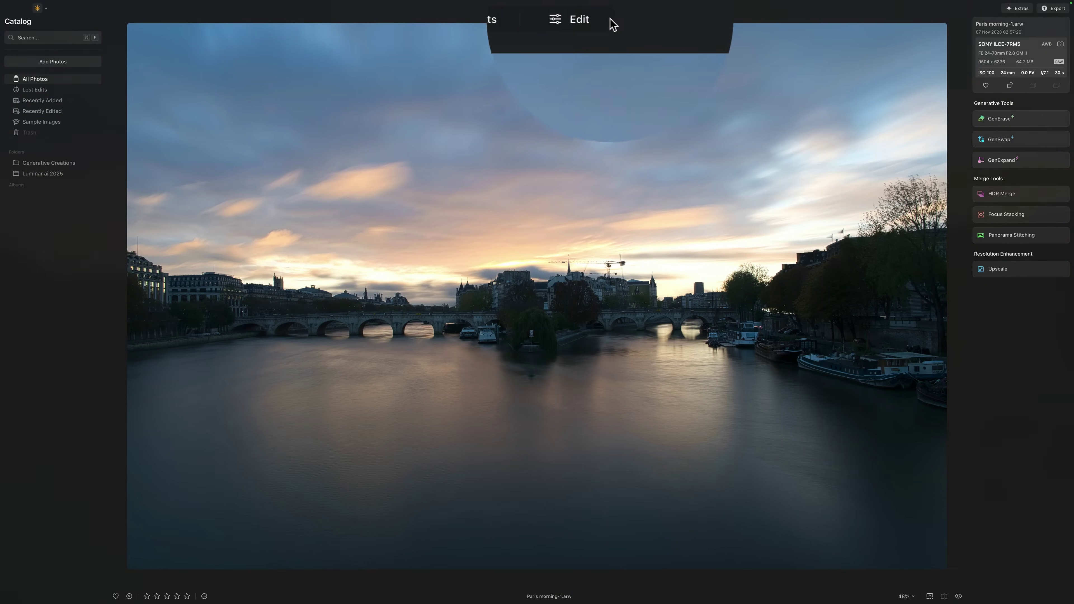
left_click(594, 8)
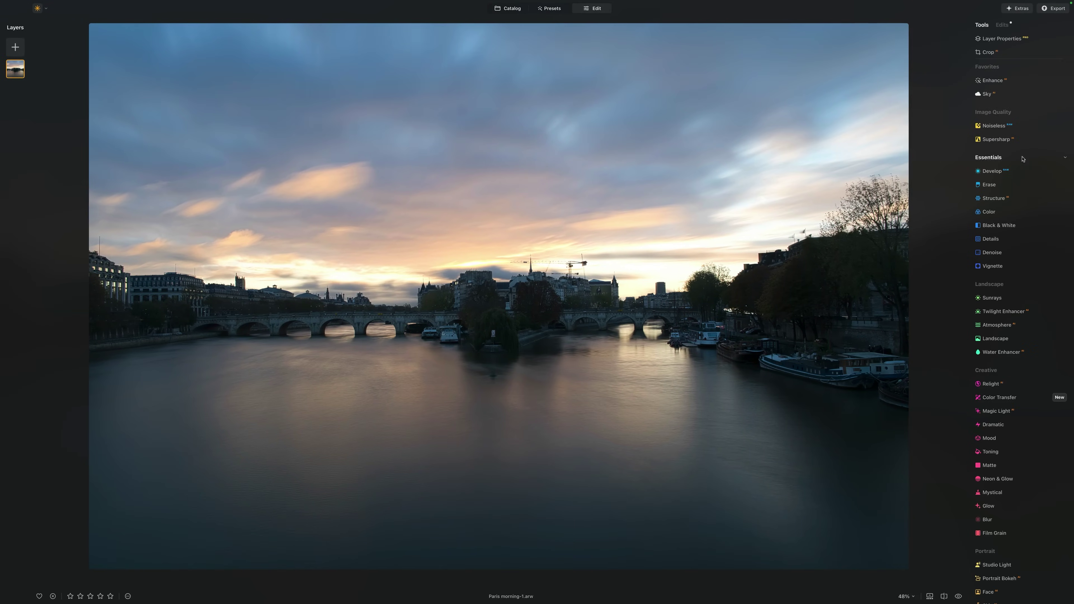
- Auto-adjust in Develop, then set Smart Contrast 46, Tint 30 and Temperature 7608
left_click(992, 171)
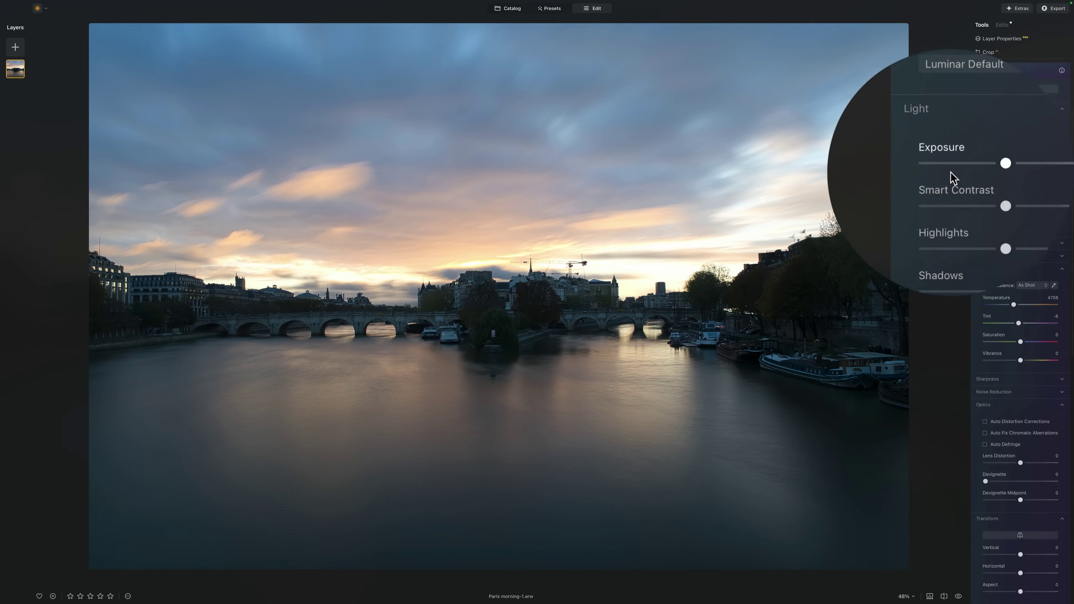
left_click(967, 127)
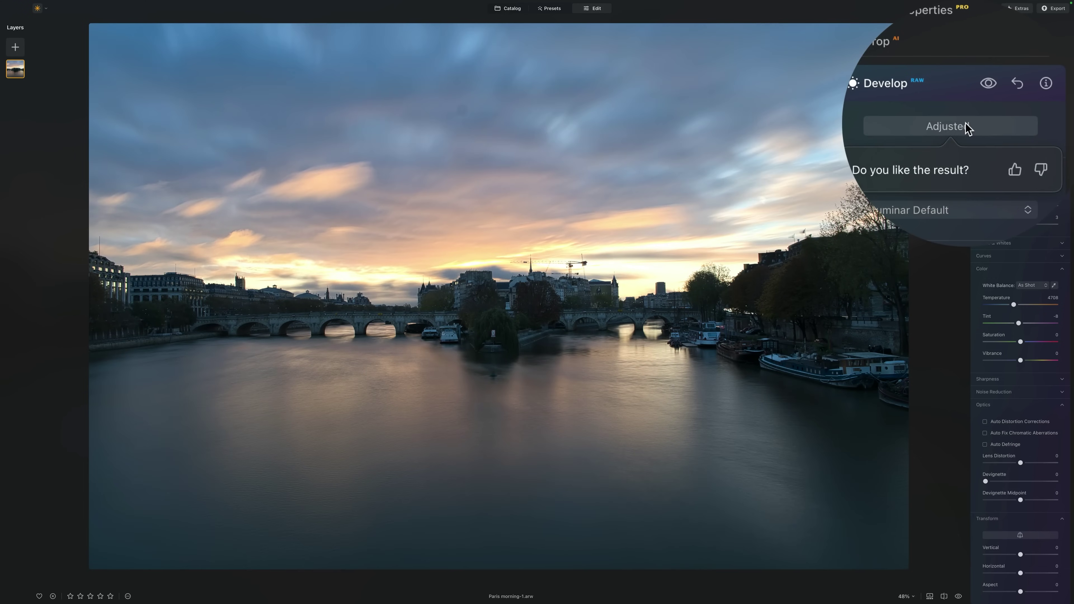
left_click(991, 188)
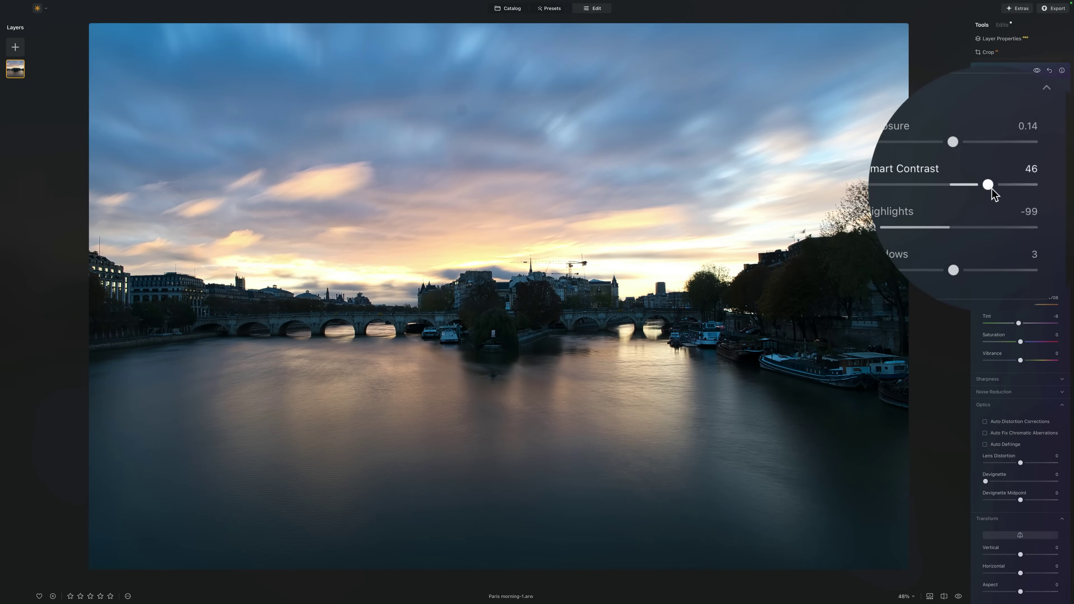
left_click(971, 330)
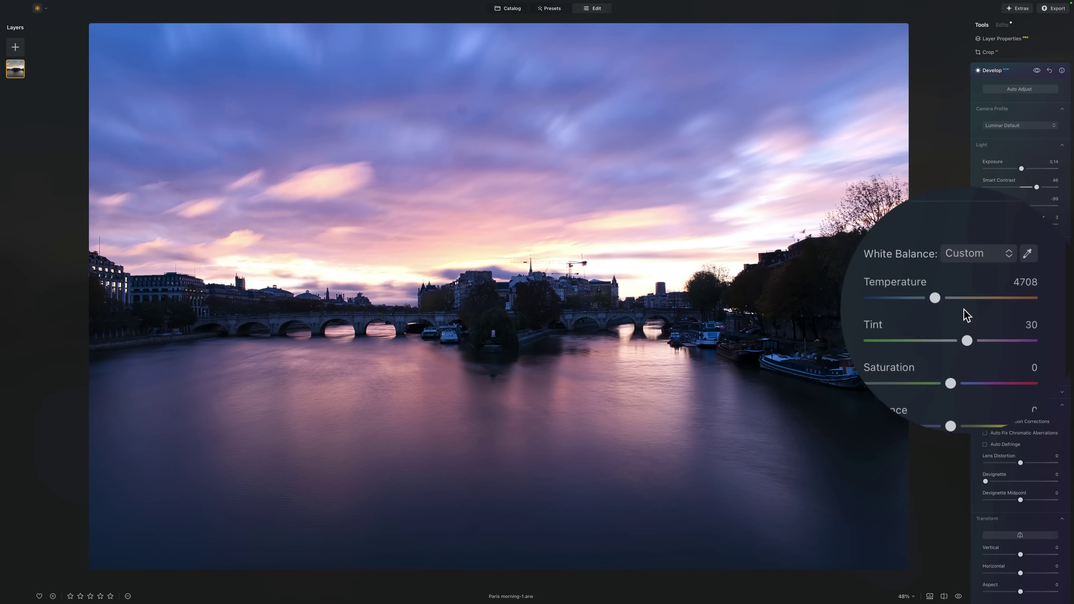
left_click_drag(963, 312, 960, 311)
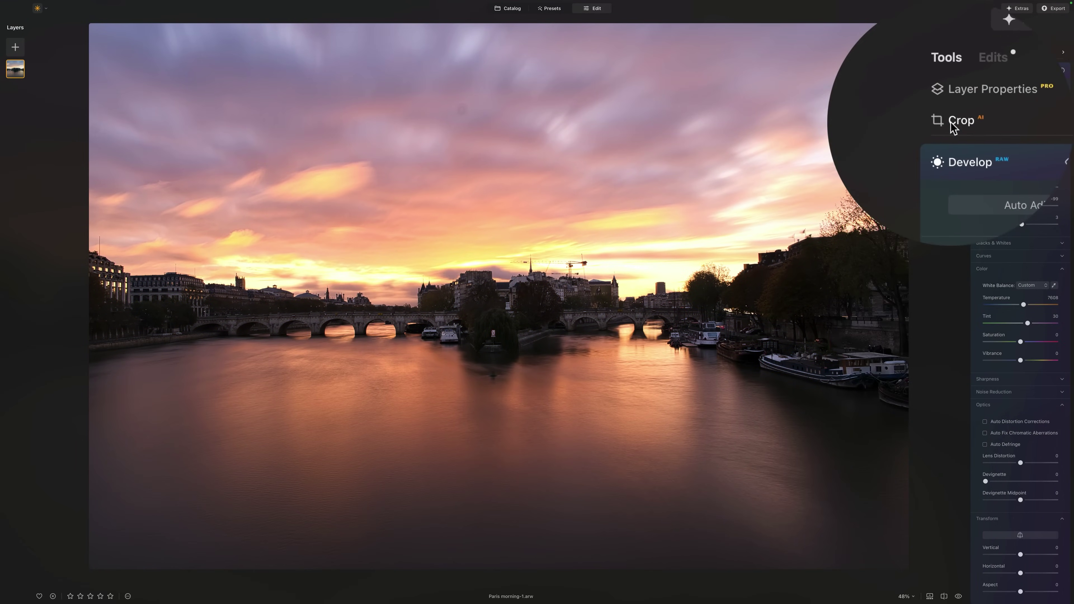
- Crop the river photo to a 16:9 ratio, lowering the top edge, and apply it
left_click(954, 122)
left_click(959, 126)
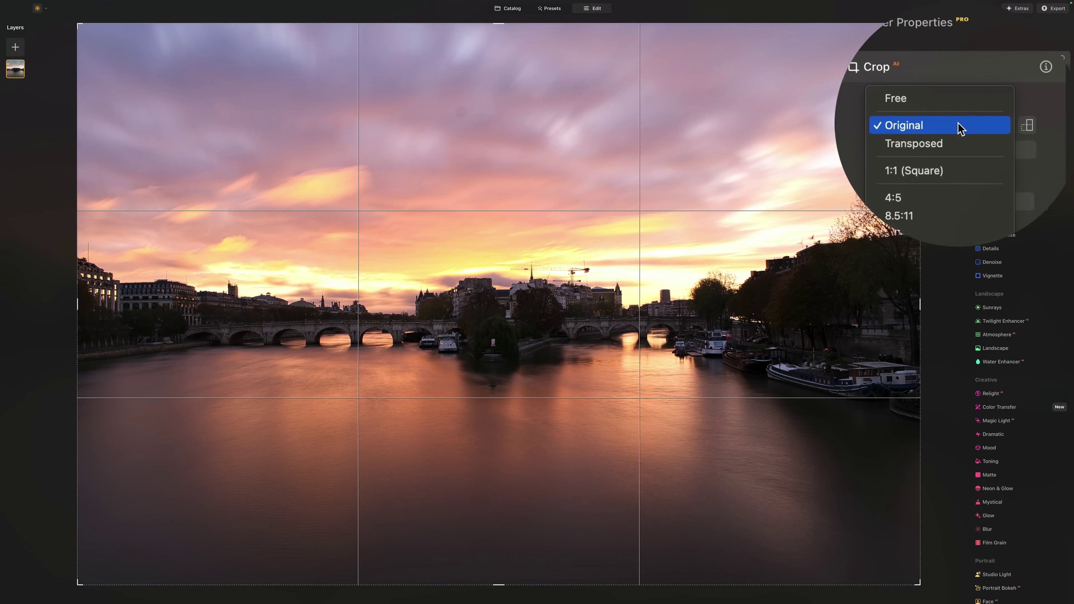
left_click(953, 168)
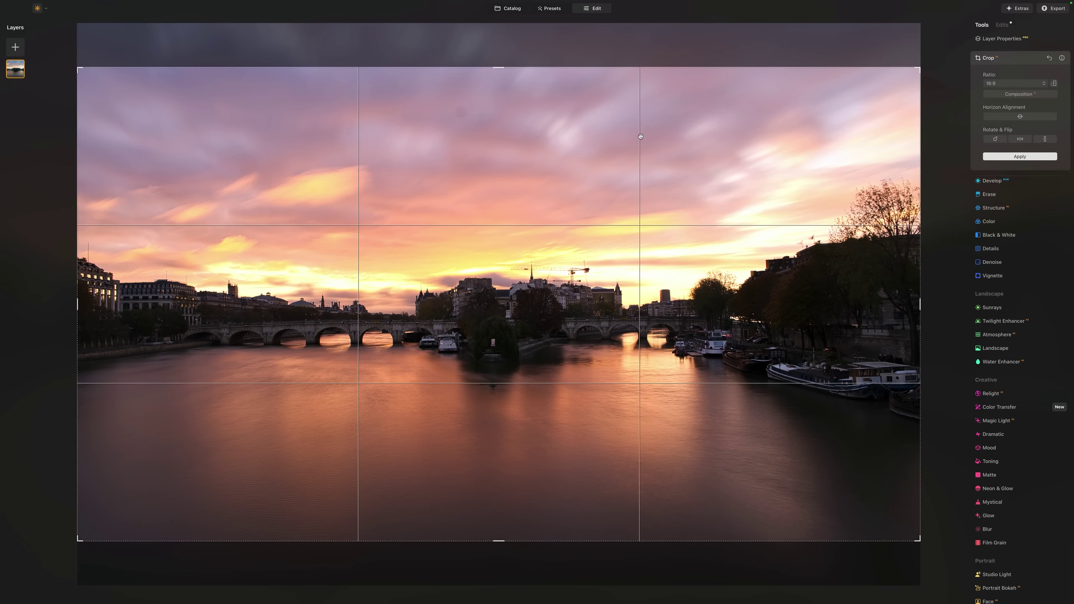
left_click_drag(504, 69, 499, 102)
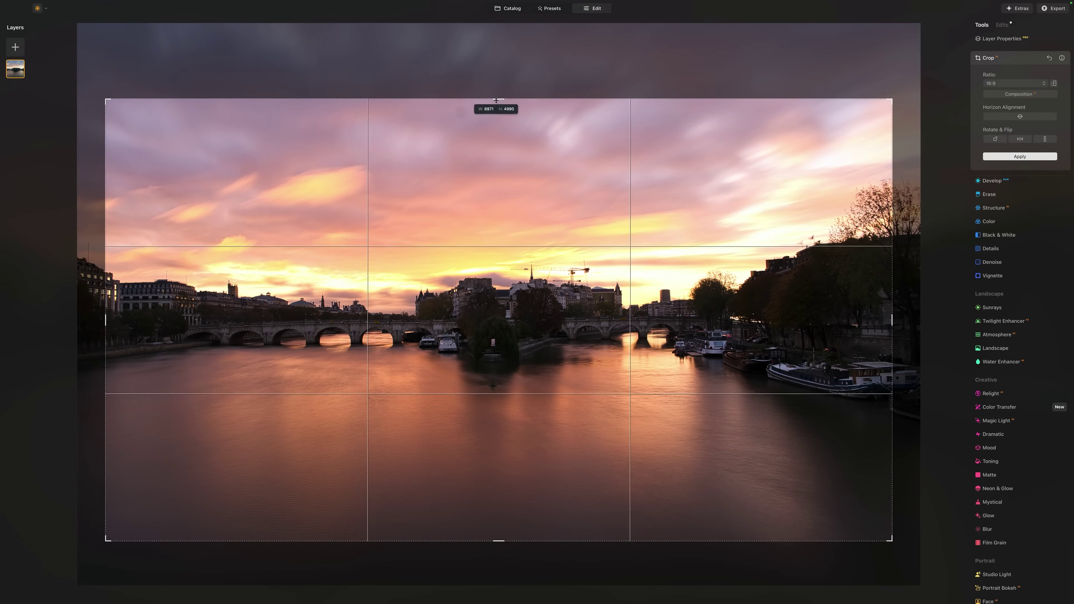
key("Return")
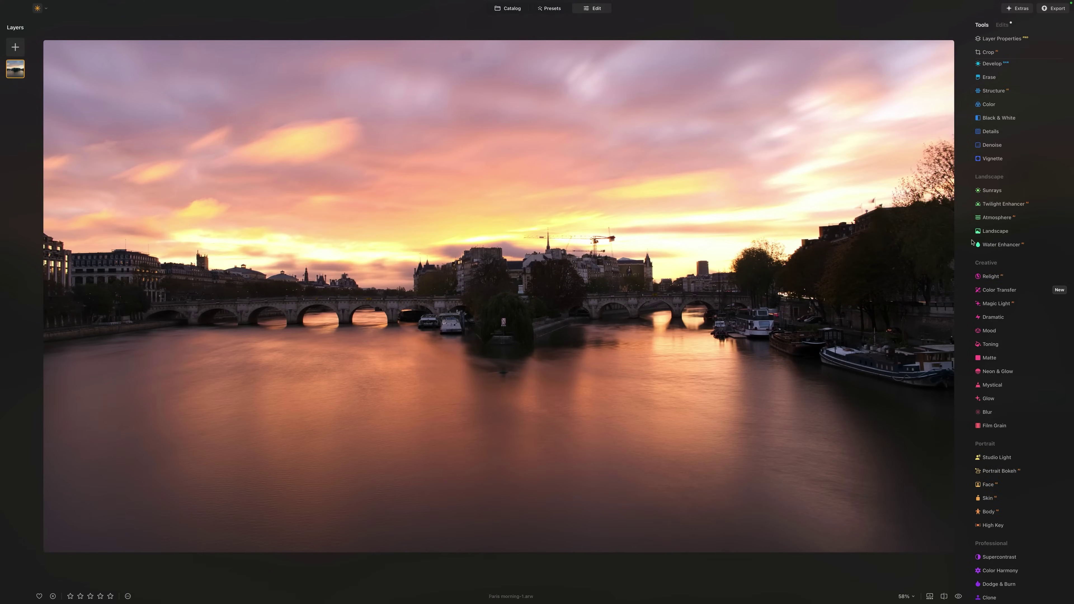
- Add Golden Hour in the Landscape tool, settling around 21, and compare with the original
scroll(997, 263, "up", 3)
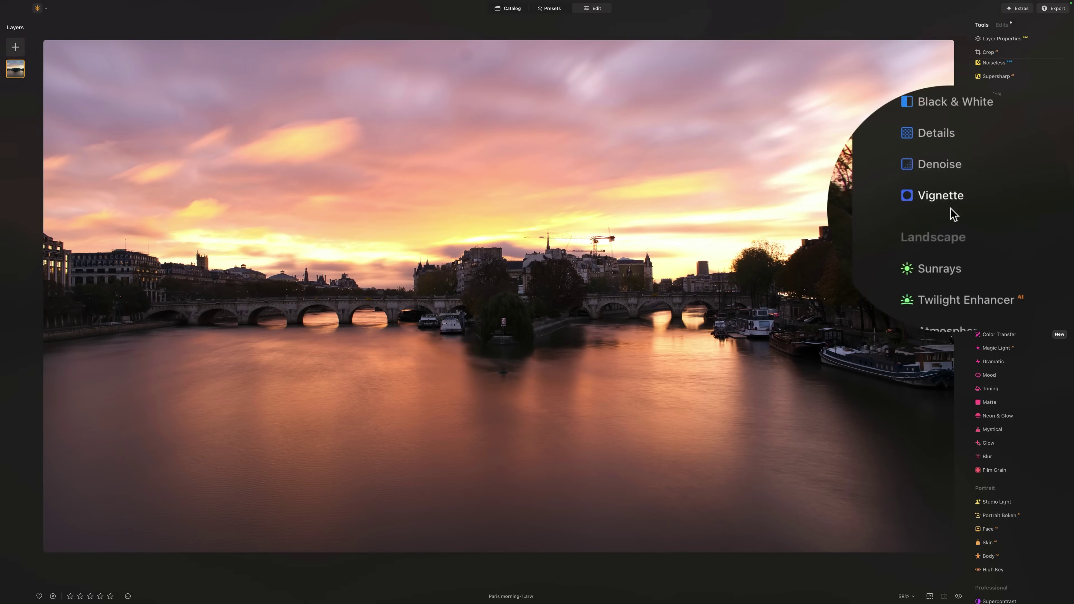
left_click(1000, 275)
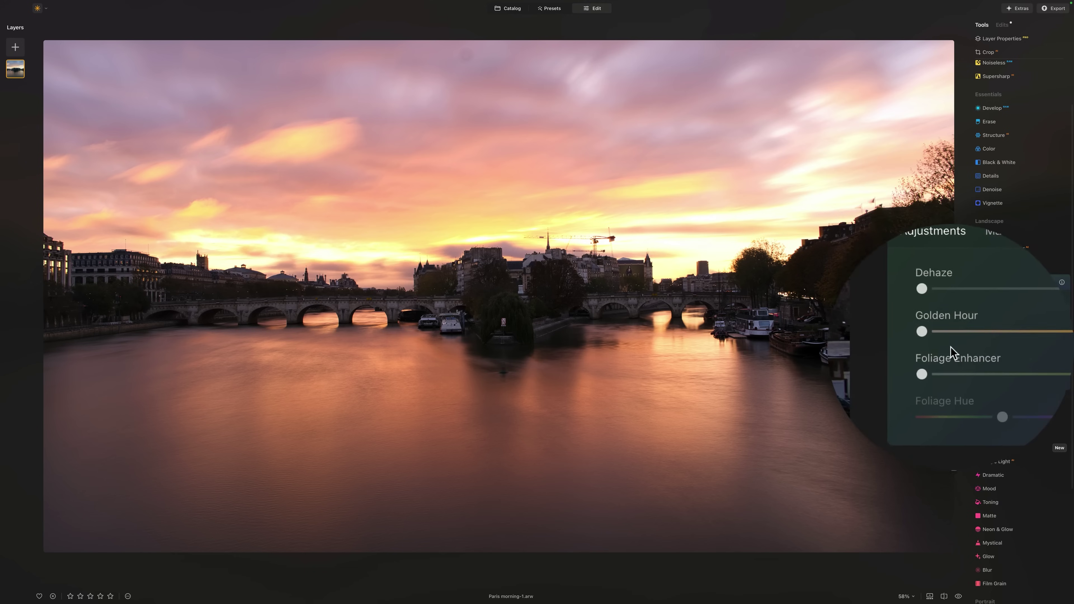
left_click(952, 341)
left_click_drag(1016, 342, 999, 346)
left_click(958, 597)
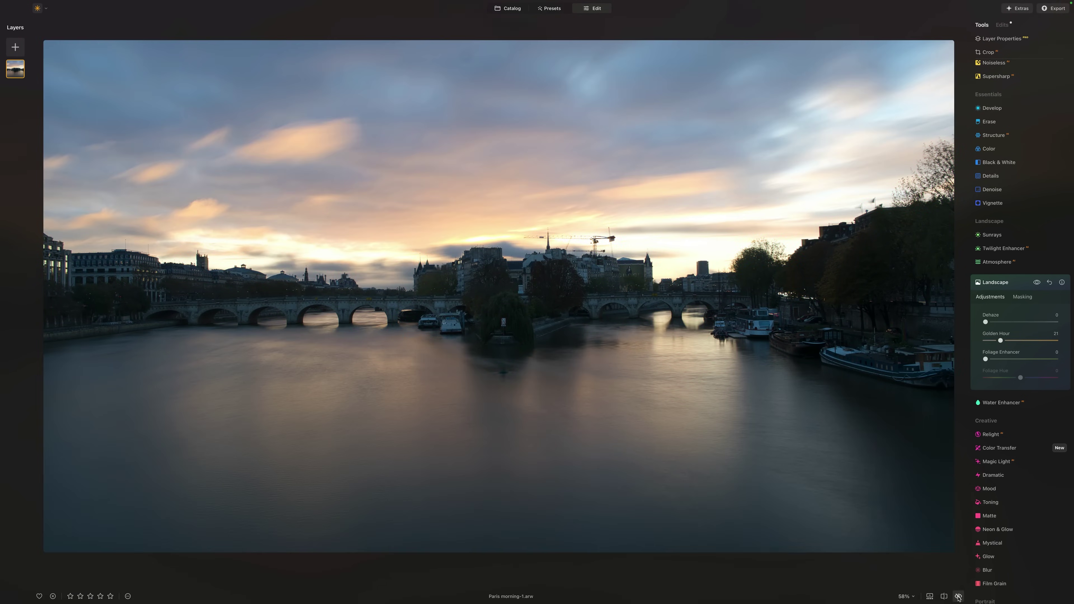
- Open the DSC09680-Pano panorama from the catalog and view its suggested presets
left_click(519, 10)
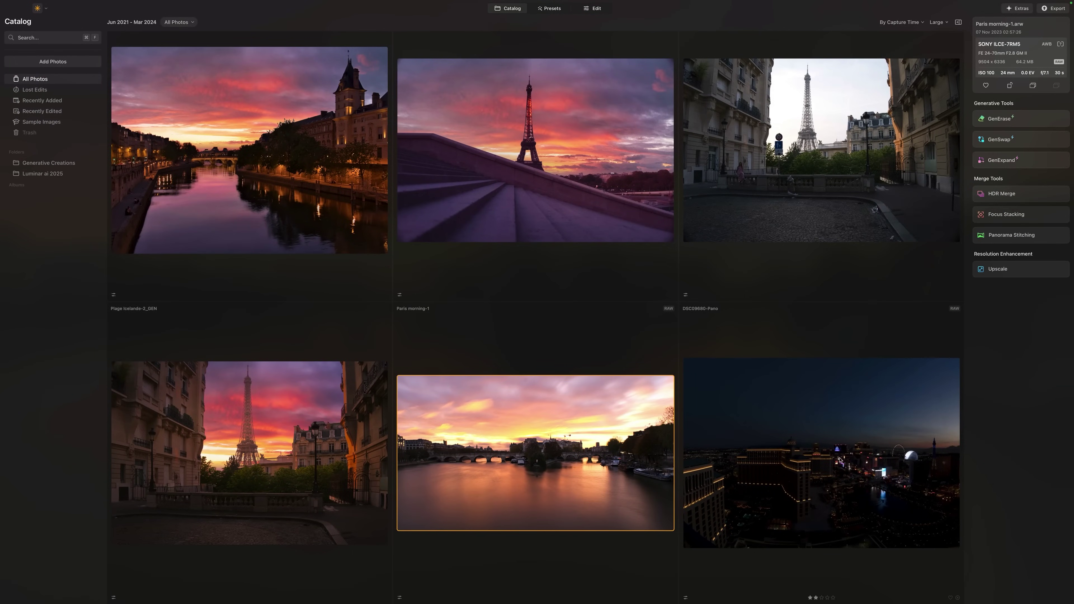
double_click(811, 437)
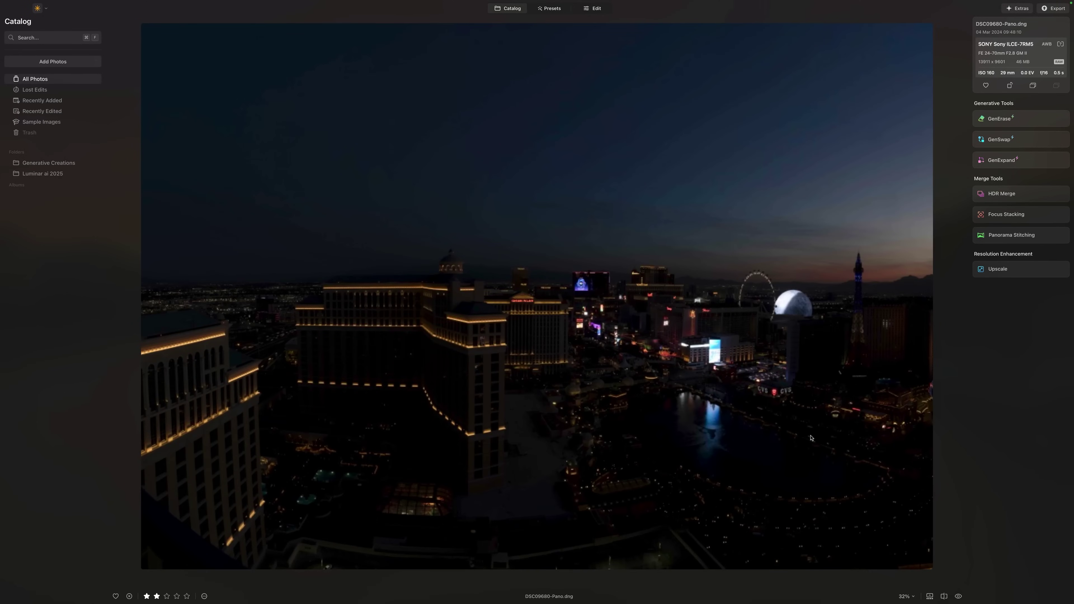
left_click(550, 8)
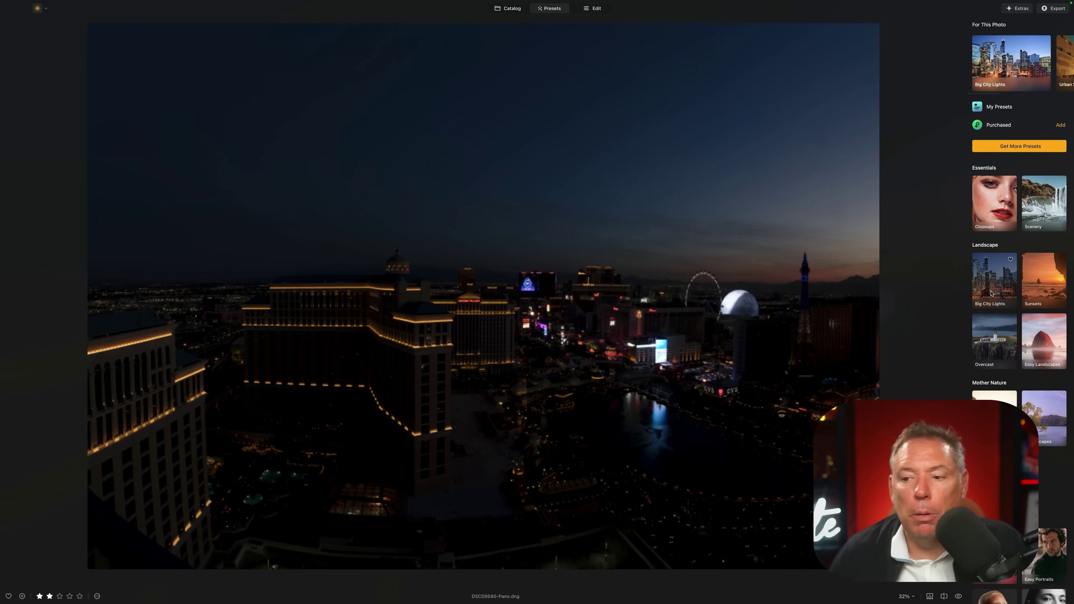
- Preview the Electric City and Frosty looks from the Big City Lights collection
left_click(991, 292)
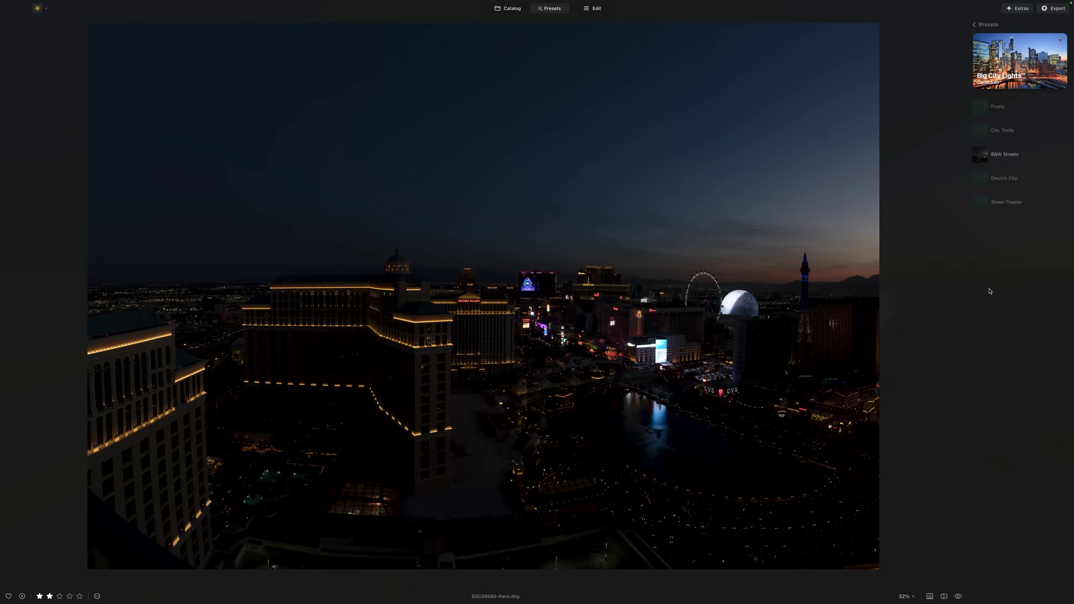
left_click(997, 177)
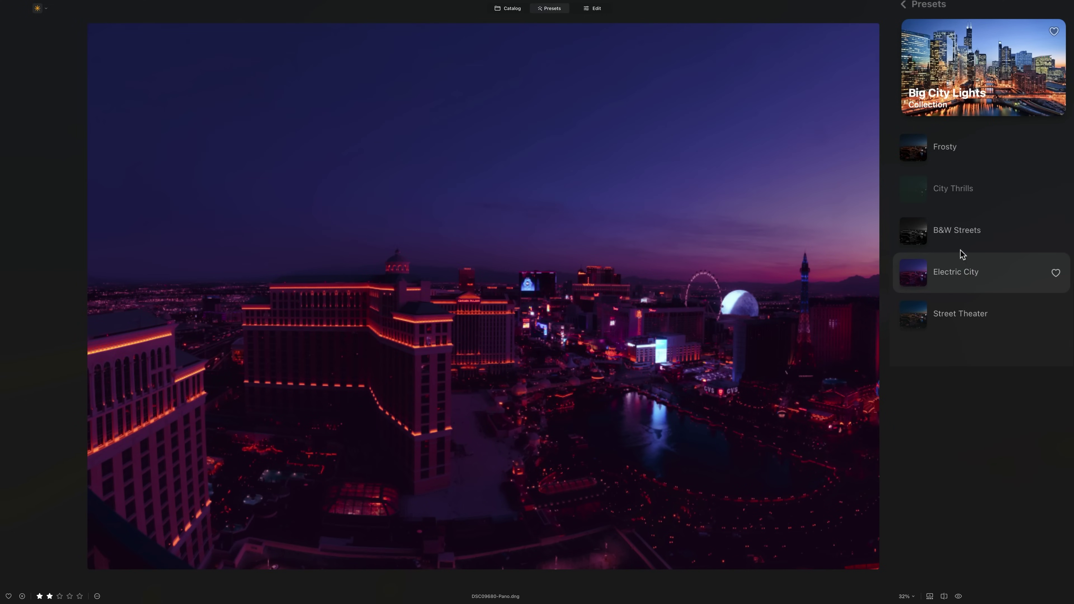
left_click(949, 162)
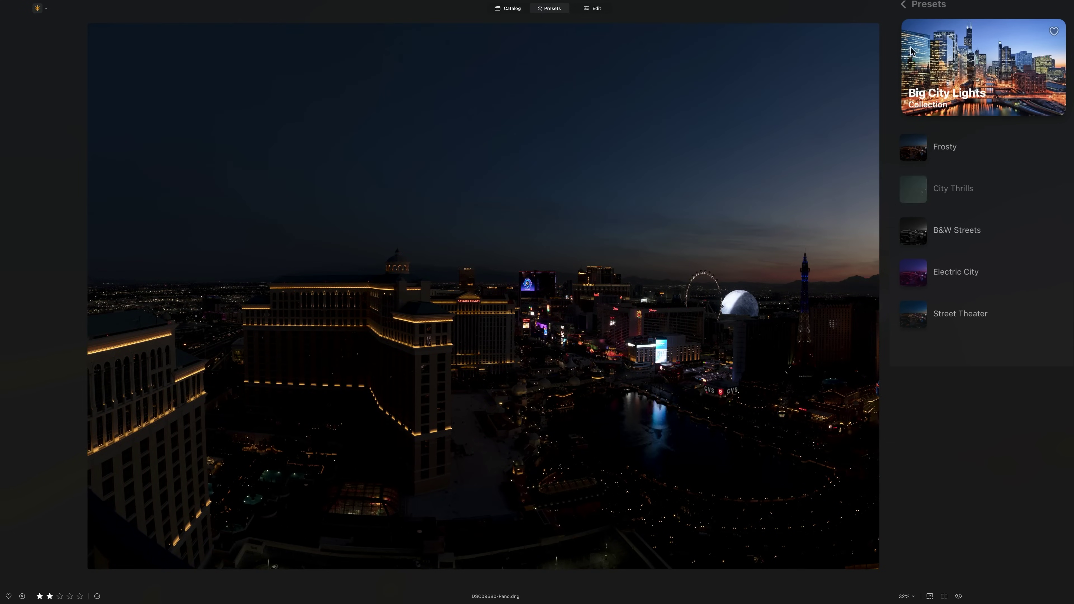
left_click(903, 4)
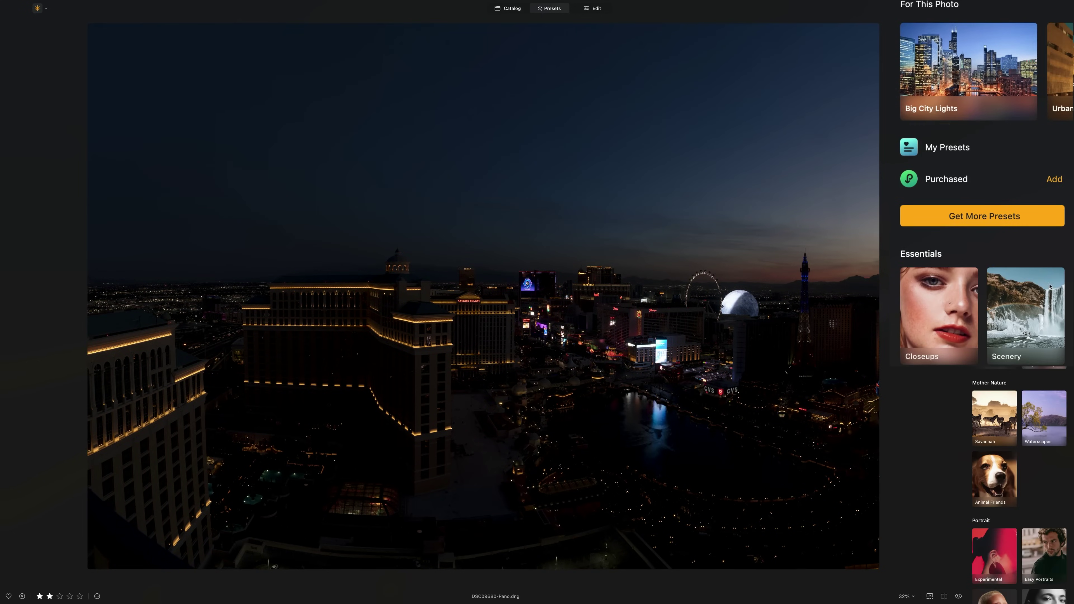
- Apply the Sunsets collection's Hyperdrive preset at about 46 and switch to editing
left_click(1057, 72)
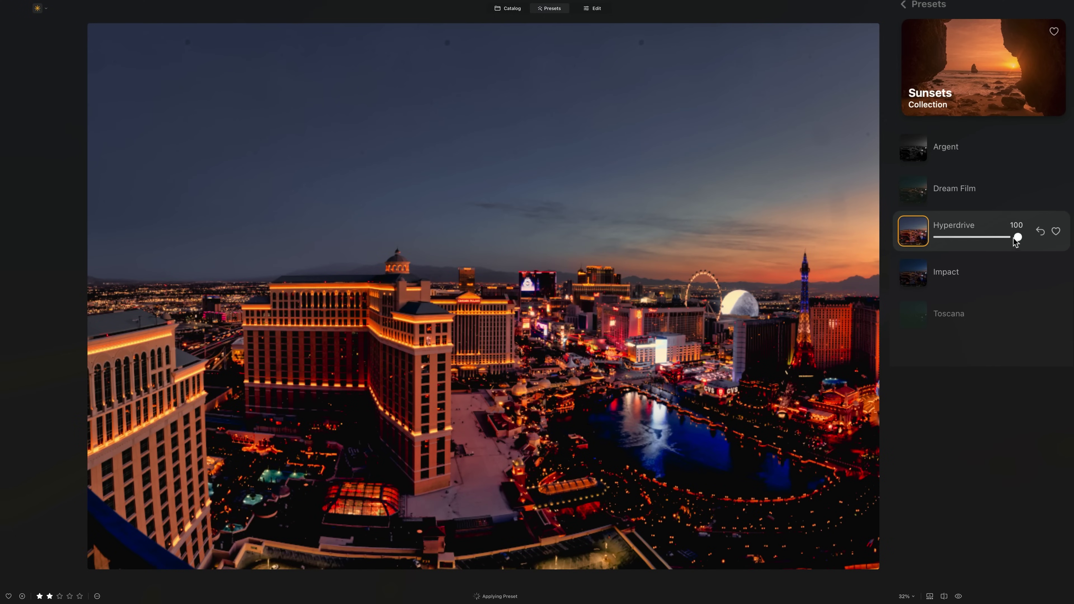
left_click_drag(1015, 239, 972, 245)
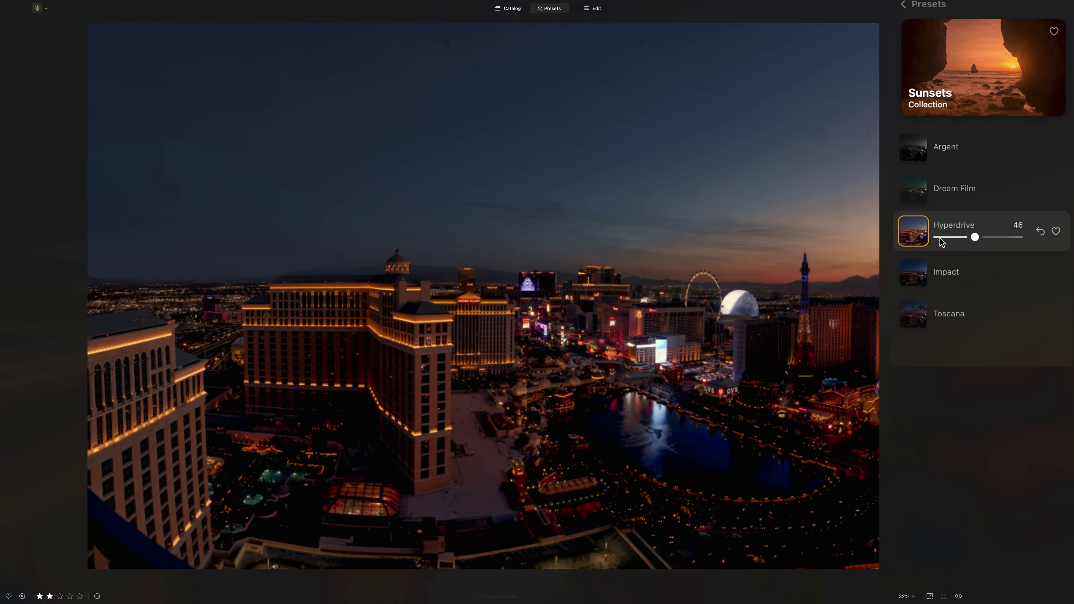
left_click(593, 7)
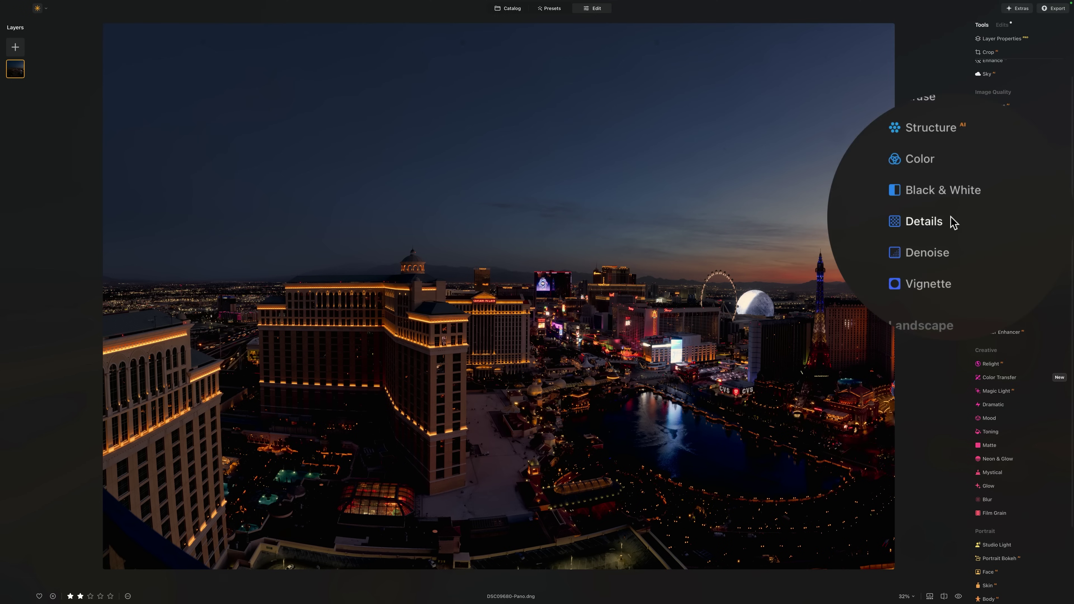
- In Develop, raise Smart Contrast to 37, shadows to 51 and saturation to 14
left_click(991, 171)
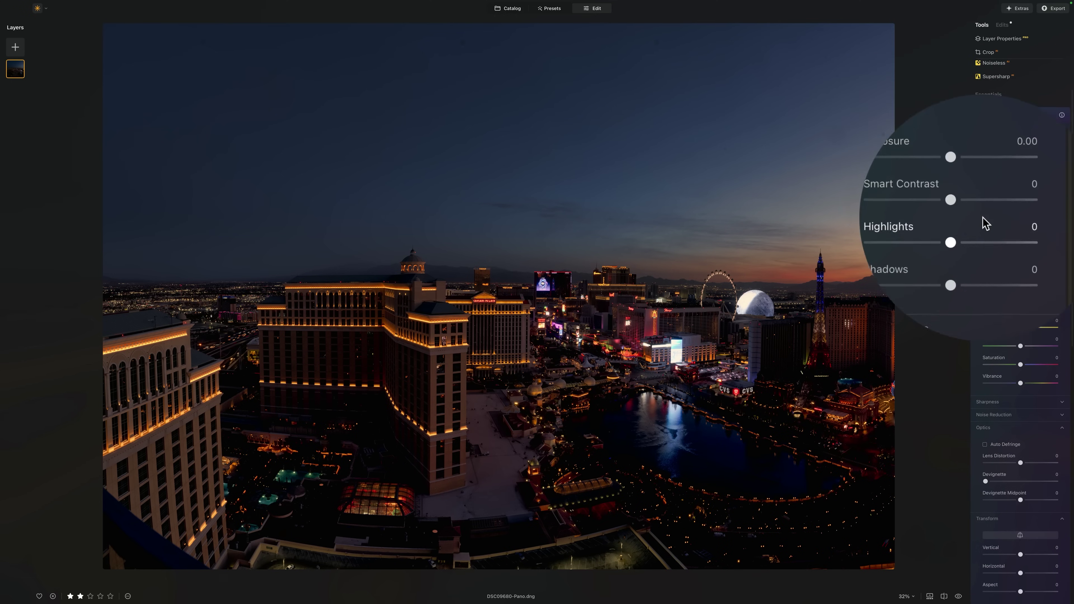
left_click_drag(964, 213, 981, 210)
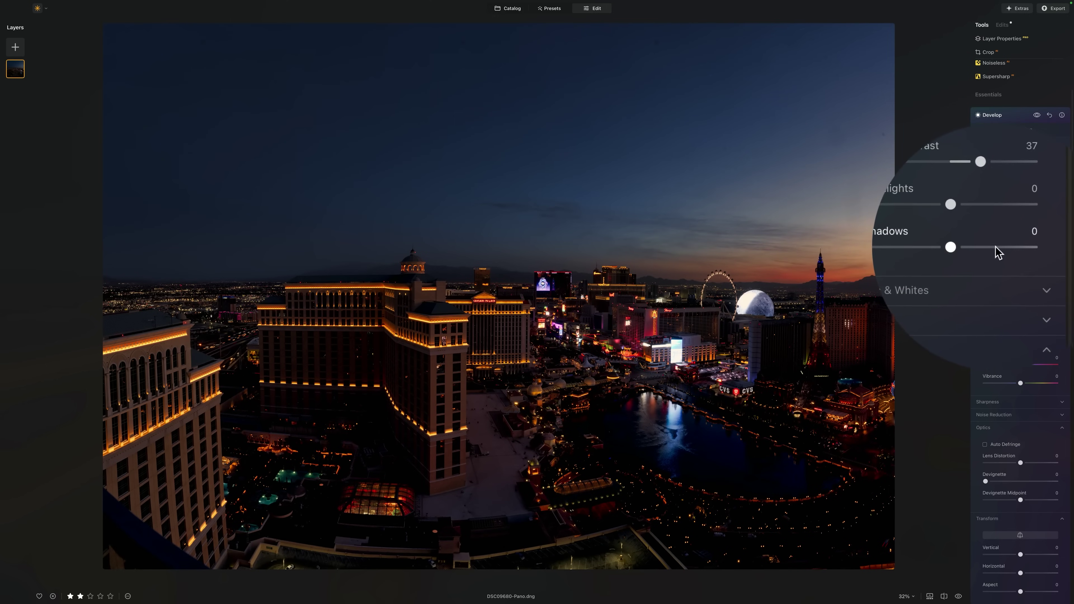
left_click_drag(986, 250, 954, 232)
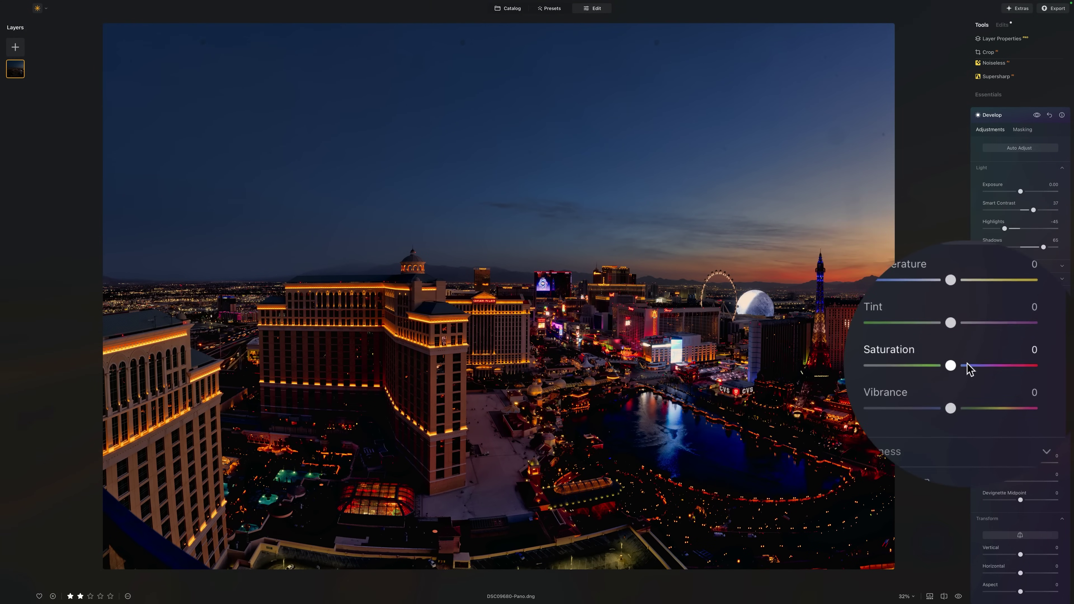
left_click_drag(969, 369, 954, 333)
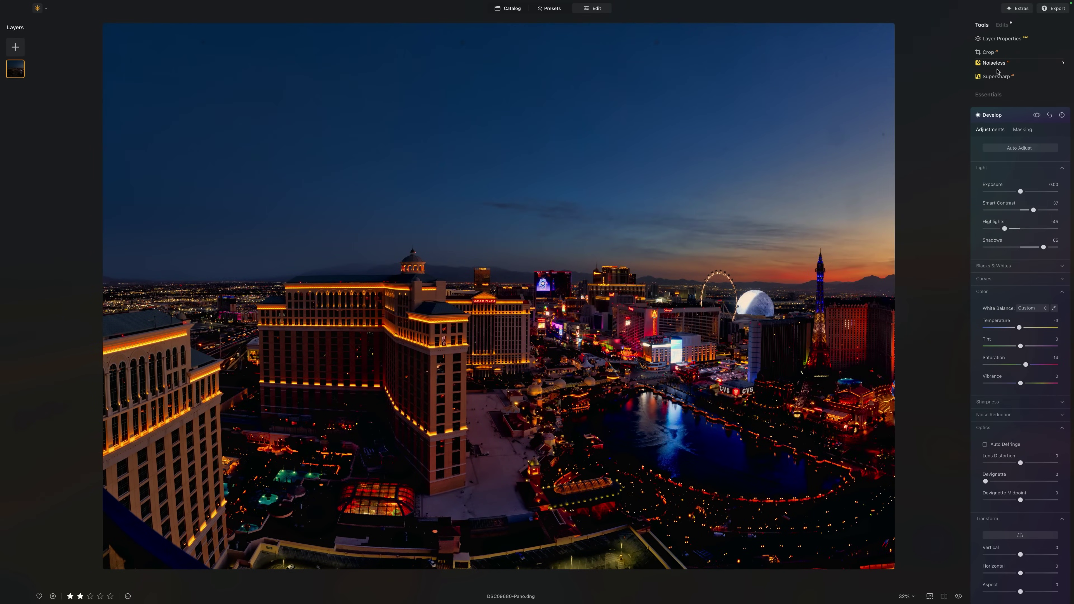
- Crop the panorama to 16:9, trimming from the left and repositioning around the Strip, then apply
left_click(987, 52)
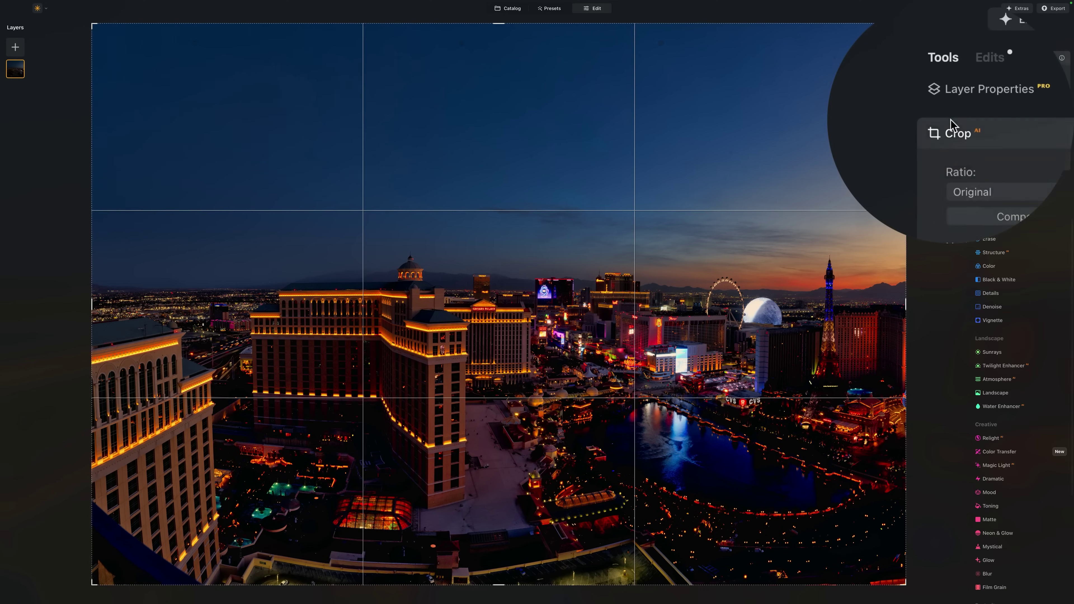
left_click(1008, 84)
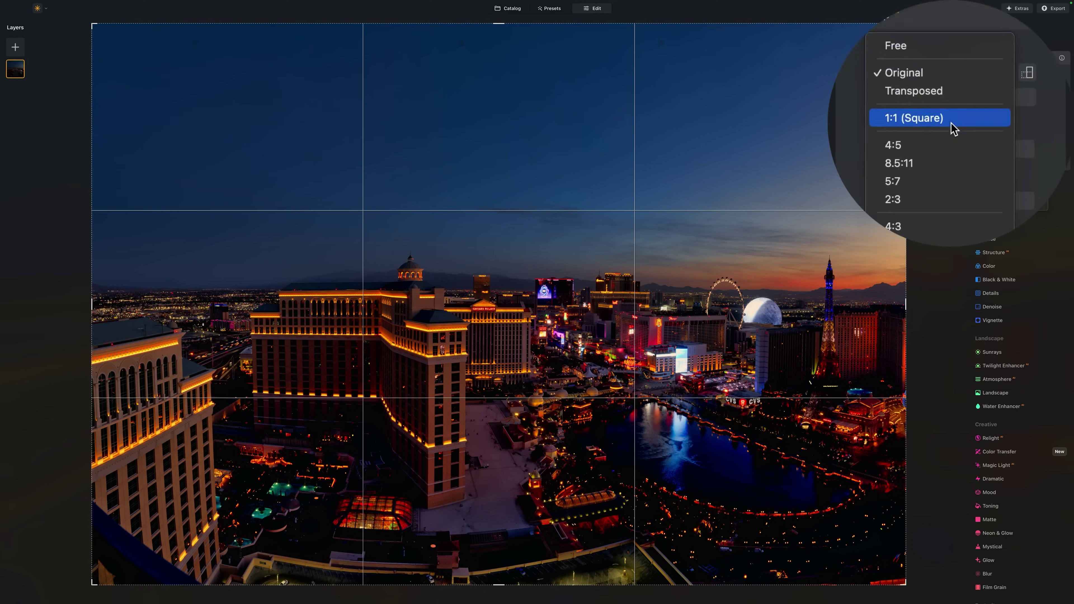
left_click(952, 169)
left_click_drag(657, 190, 659, 157)
left_click_drag(99, 306, 224, 302)
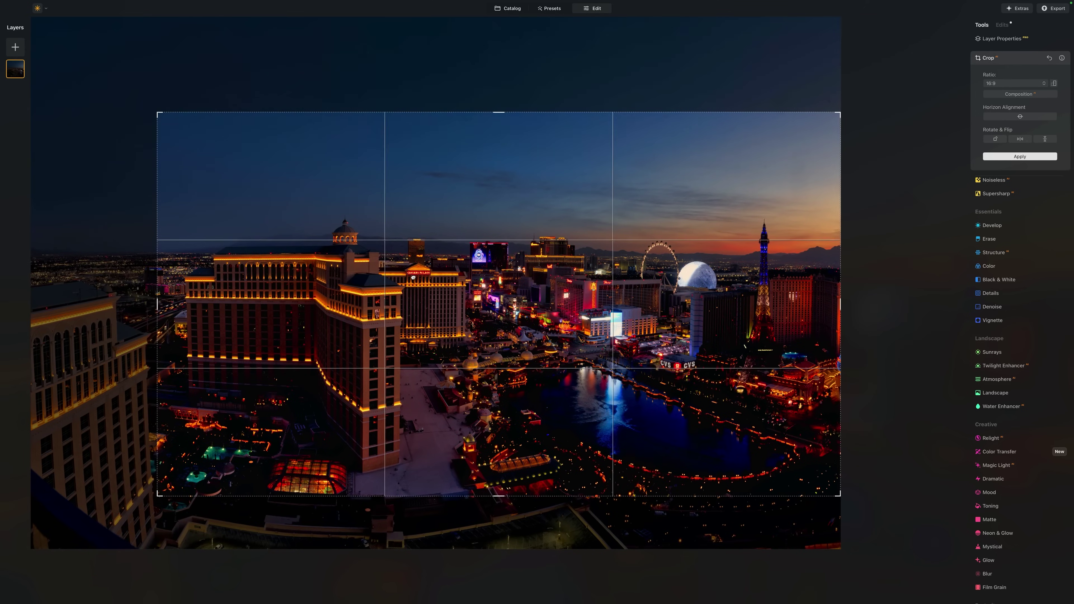
left_click_drag(412, 278, 417, 263)
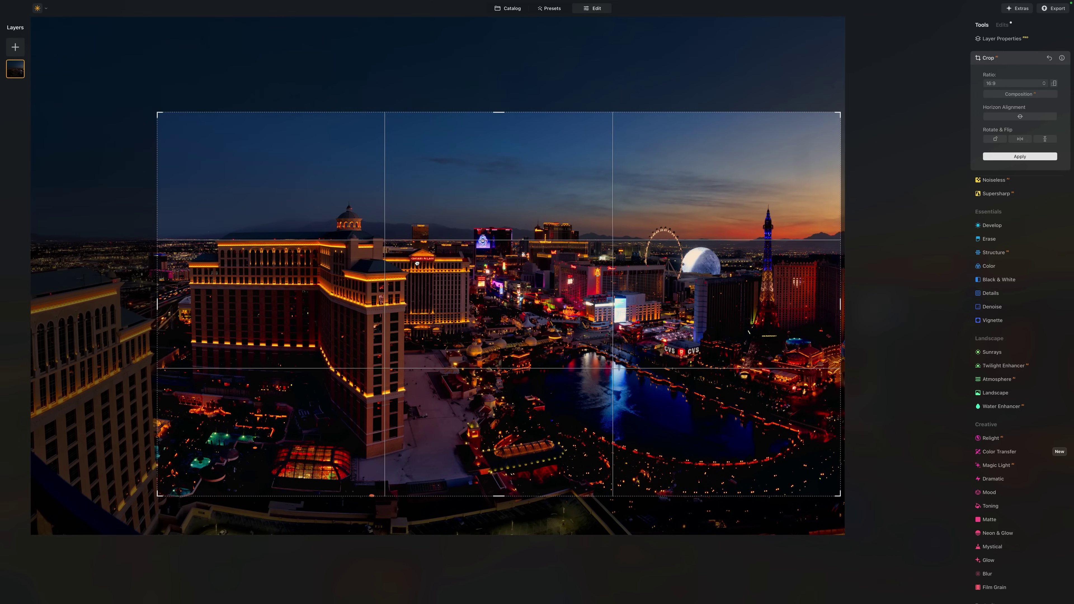
key("Return")
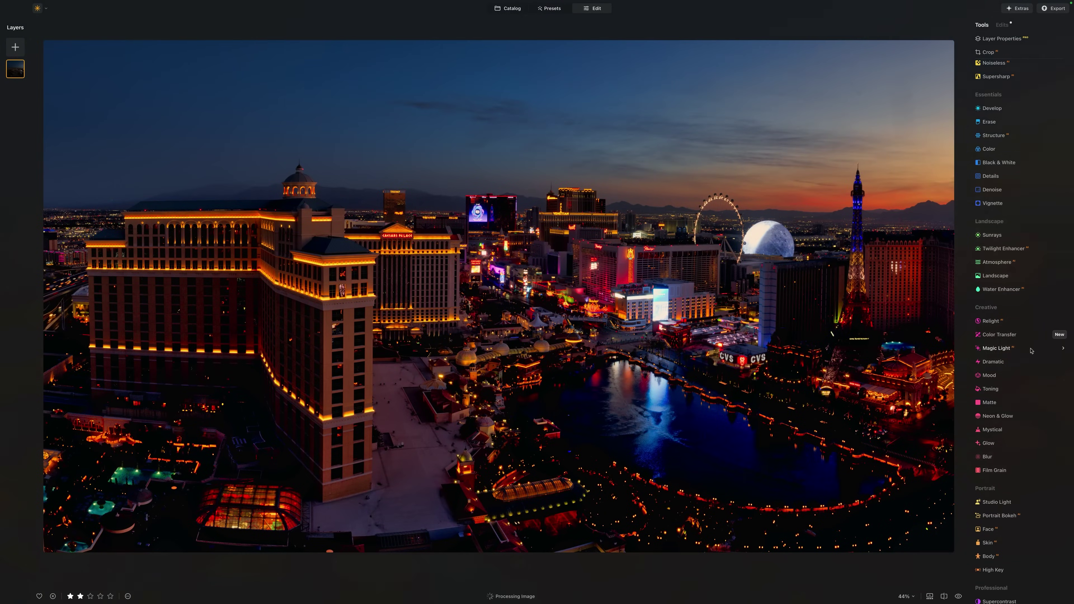
- Burn the upper sky band and the plaza below the hotel with a Darken brush at strength 25
scroll(1031, 350, "down", 2)
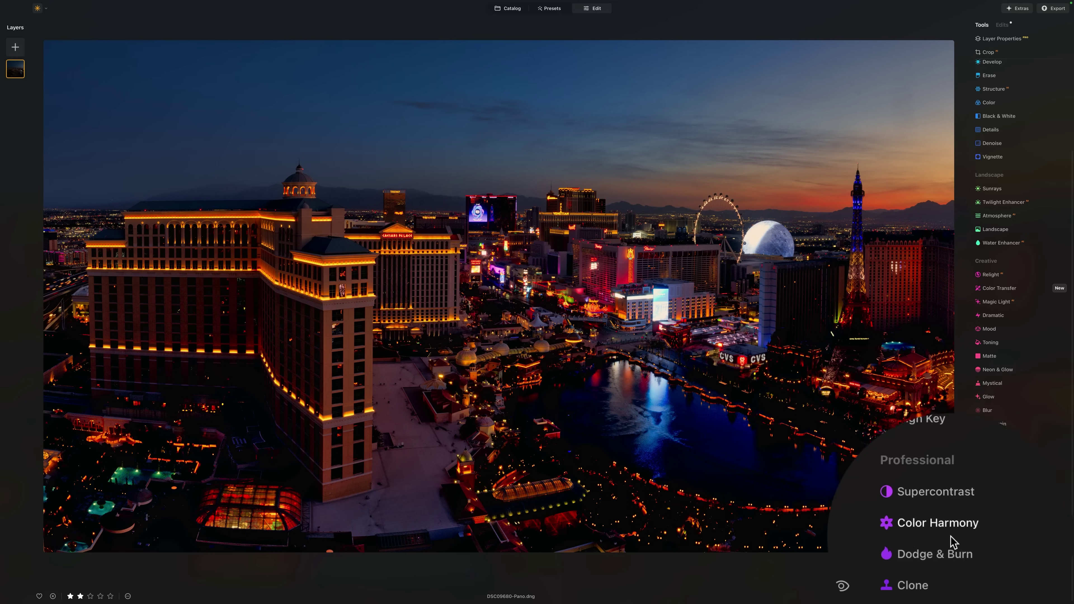
left_click(954, 559)
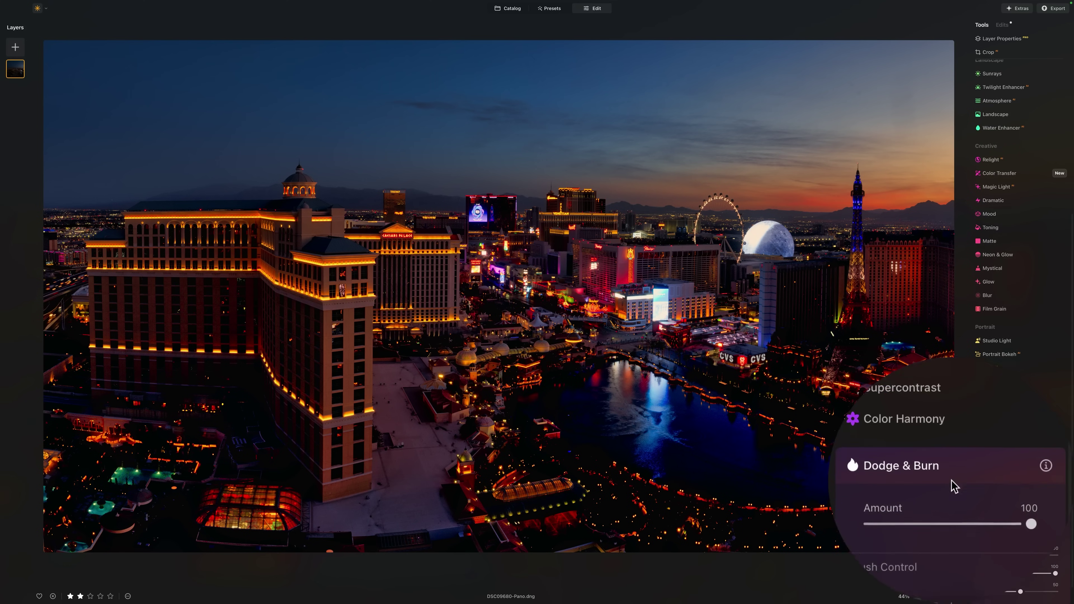
left_click(1015, 536)
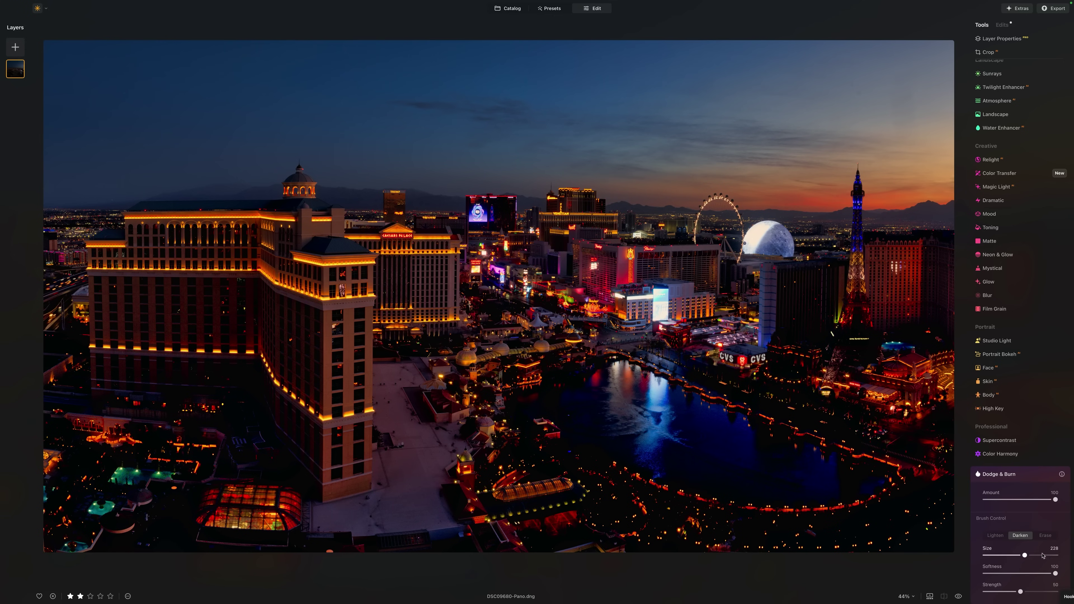
left_click(1003, 593)
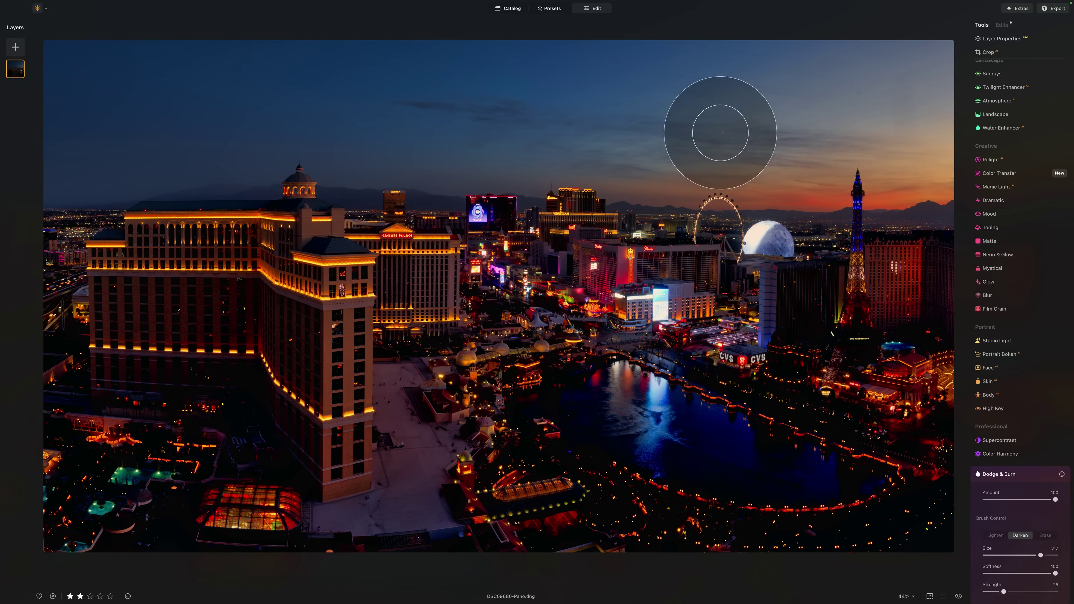
left_click_drag(678, 49, 153, 31)
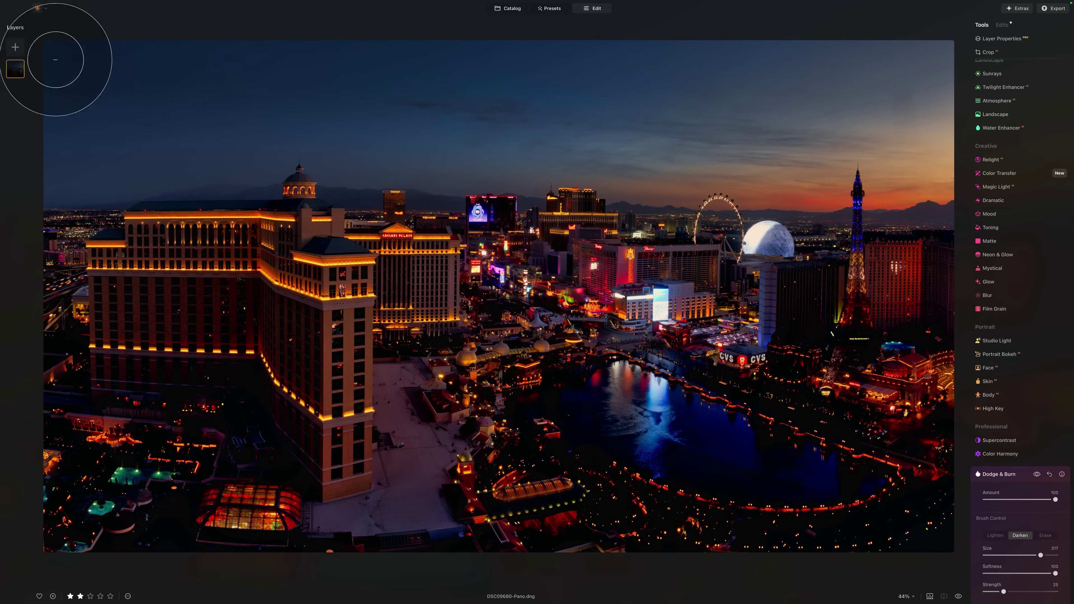
mouse_move(396, 409)
left_mouse_down()
mouse_move(401, 497)
mouse_move(352, 508)
mouse_move(394, 516)
mouse_move(415, 398)
mouse_move(412, 487)
mouse_move(336, 522)
mouse_move(469, 487)
mouse_move(418, 376)
mouse_move(413, 518)
mouse_move(354, 520)
mouse_move(401, 418)
mouse_move(392, 390)
mouse_move(400, 539)
mouse_move(333, 522)
mouse_move(414, 445)
mouse_move(404, 413)
mouse_move(422, 492)
left_mouse_up()
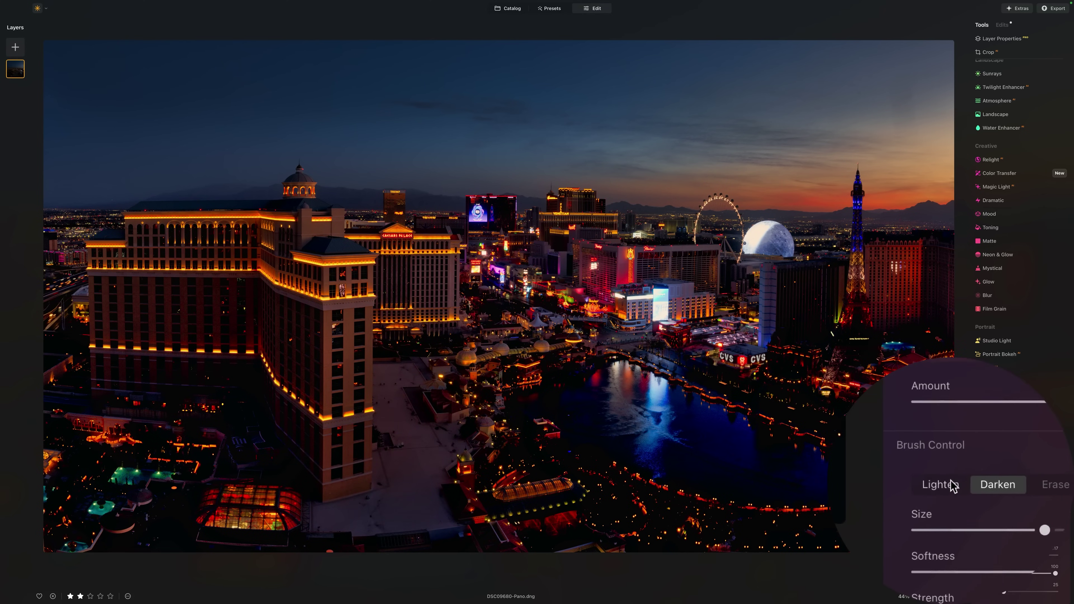
- Lighten the Flamingo, Paris, Bellagio and Caesars buildings, undoing an unwanted lightening stroke over the sky
left_click(995, 535)
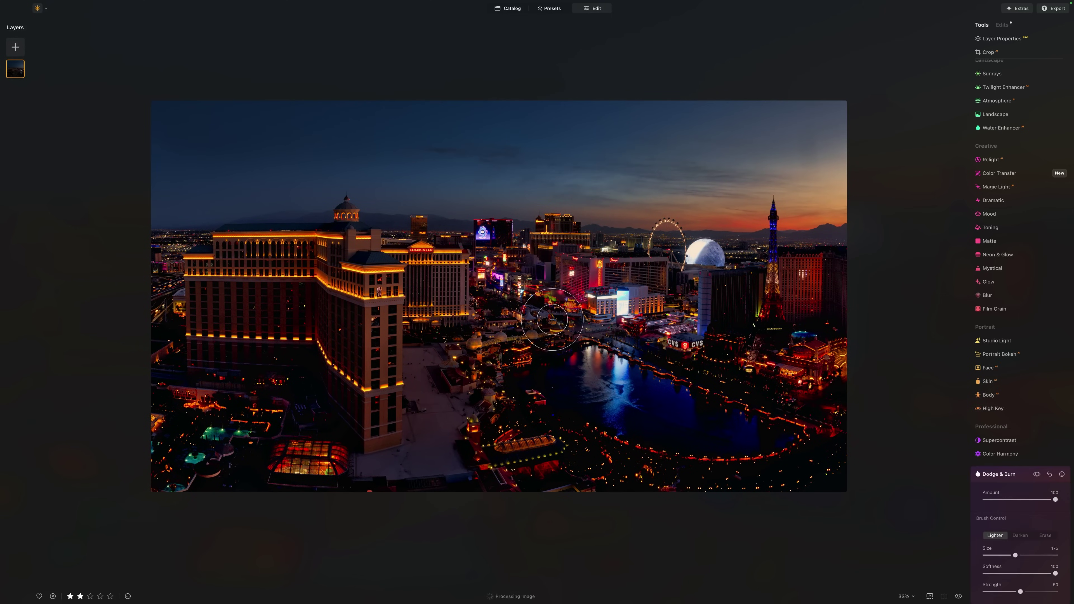
left_click_drag(815, 384, 451, 231)
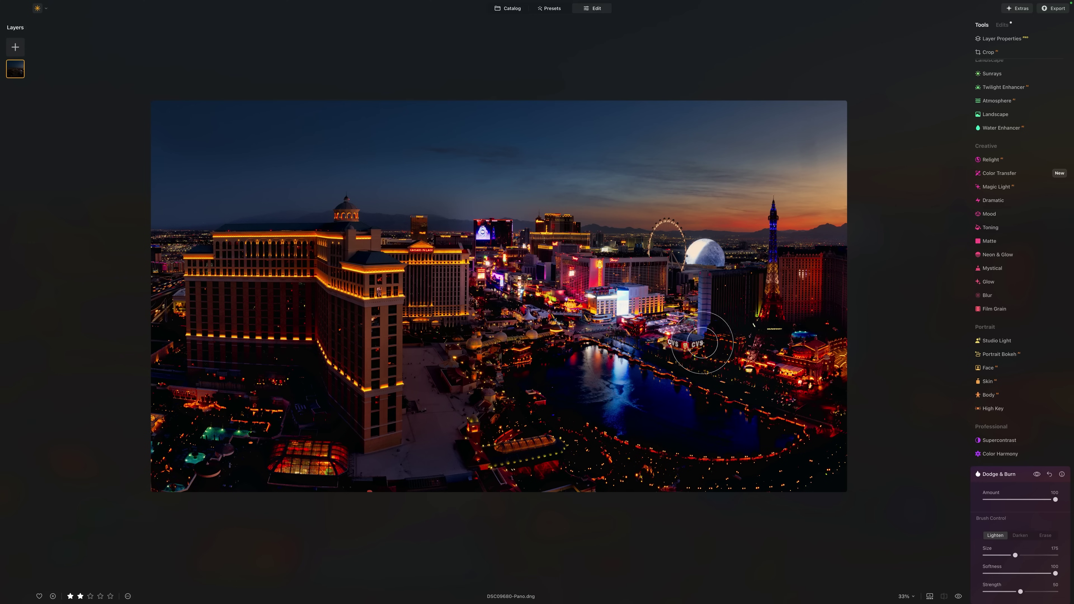
mouse_move(574, 324)
left_mouse_down()
mouse_move(501, 341)
mouse_move(489, 391)
mouse_move(530, 430)
mouse_move(486, 334)
mouse_move(515, 386)
left_mouse_up()
mouse_move(726, 365)
left_mouse_down()
mouse_move(505, 264)
mouse_move(644, 266)
mouse_move(839, 395)
left_mouse_up()
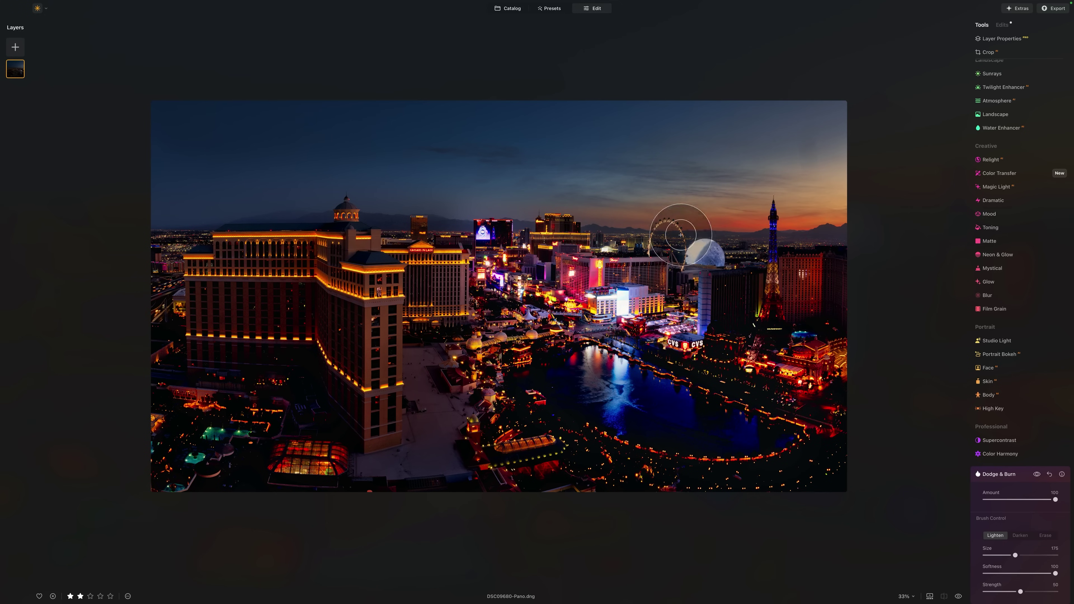
left_click_drag(678, 233, 889, 231)
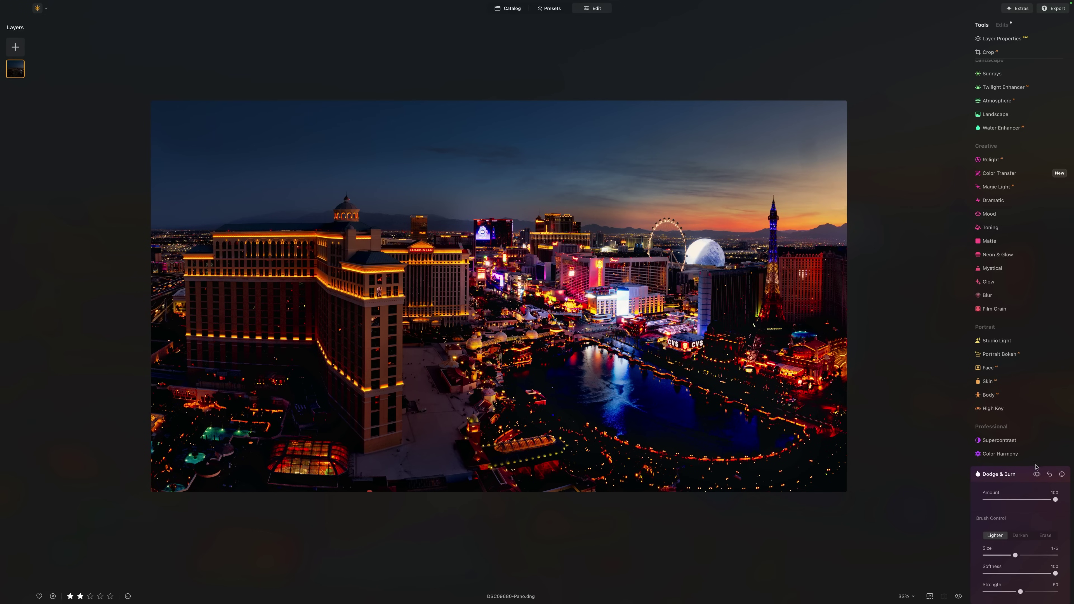
left_click(1049, 474)
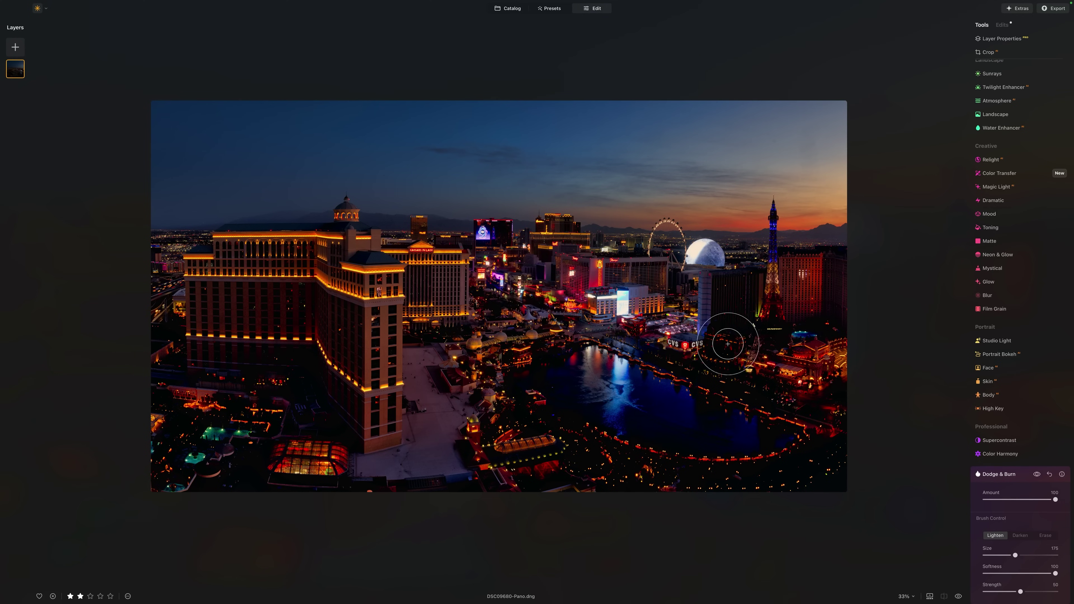
- Burn the sky and plaza again, checking the effect against the original photo before and after
left_click(998, 351)
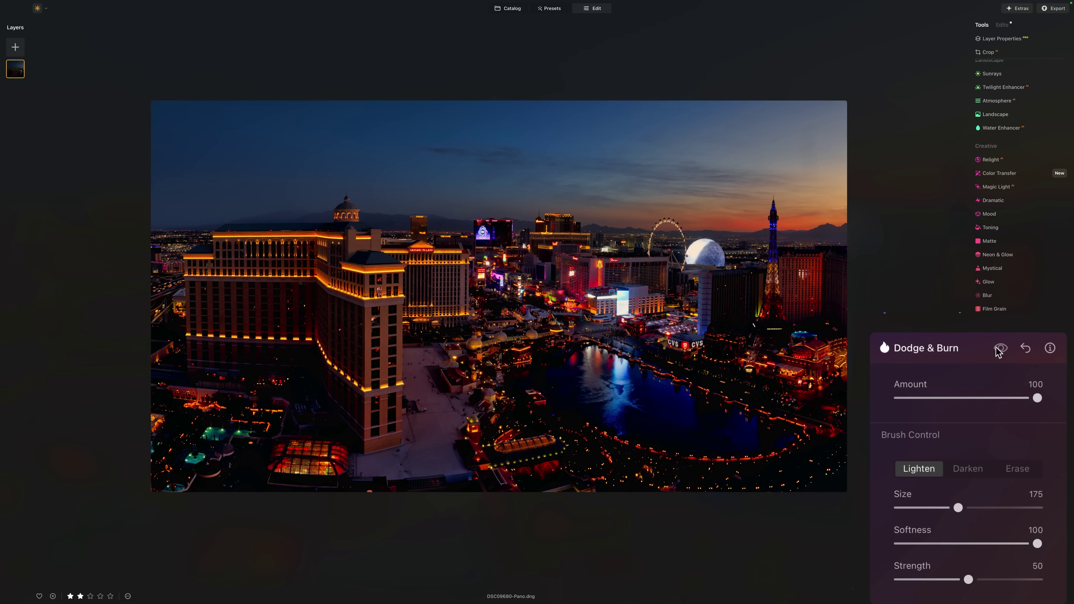
left_click(998, 349)
left_click(999, 349)
left_click(998, 349)
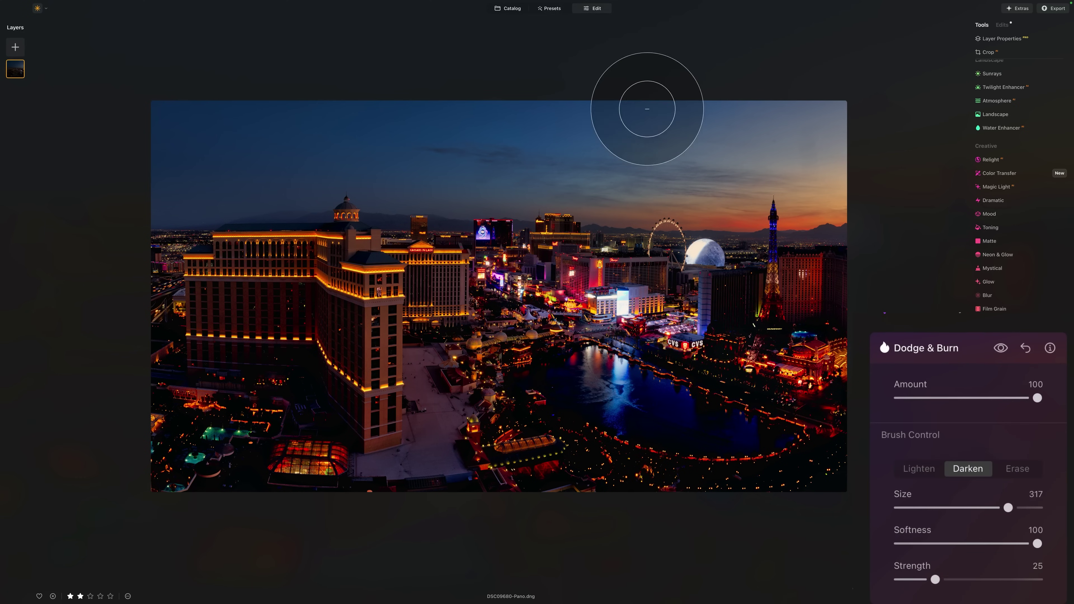
mouse_move(823, 112)
left_mouse_down()
mouse_move(91, 116)
mouse_move(820, 104)
left_mouse_up()
mouse_move(407, 444)
left_mouse_down()
mouse_move(411, 379)
mouse_move(389, 466)
mouse_move(413, 394)
mouse_move(405, 466)
left_mouse_up()
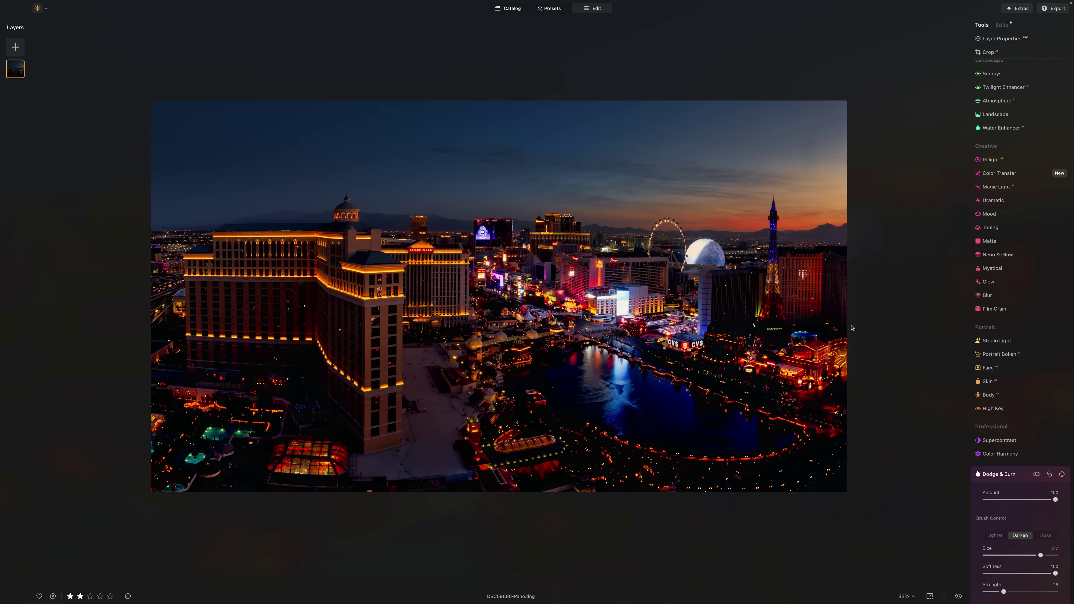
left_click(958, 597)
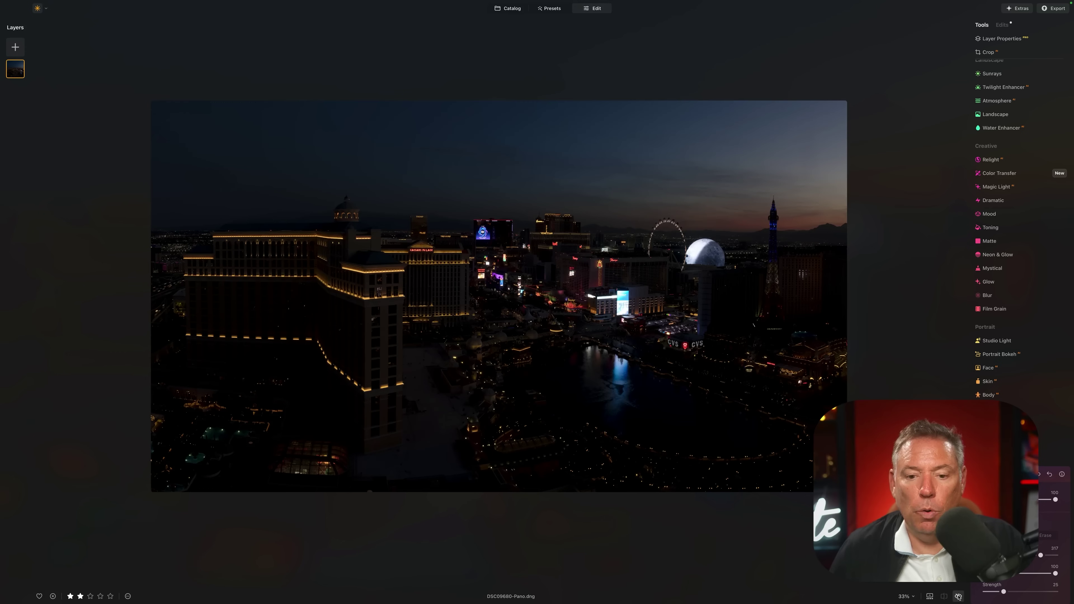
left_click(958, 596)
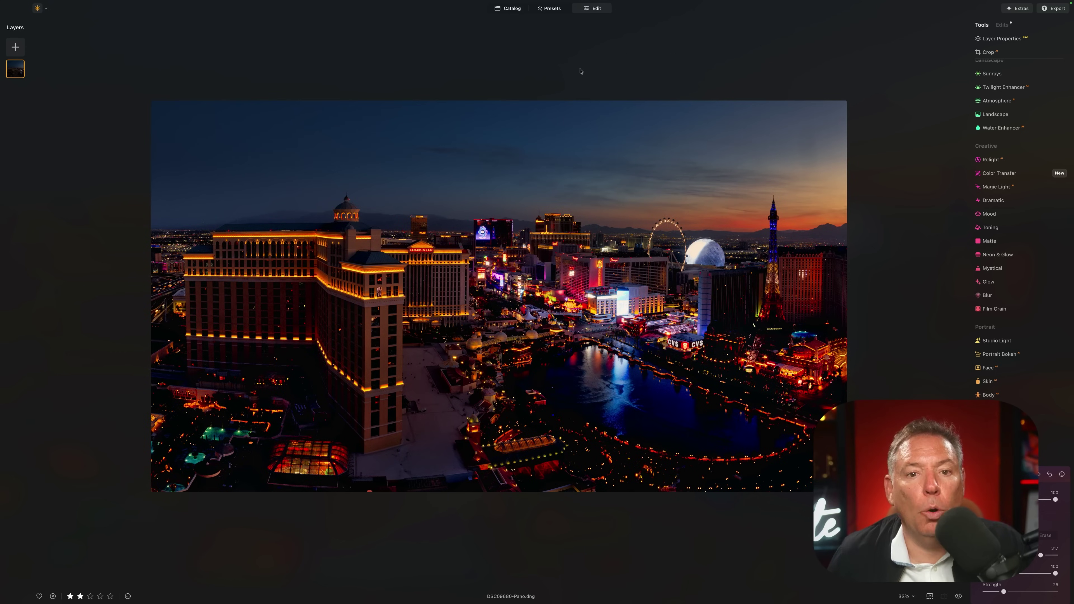
- Return to the Catalog view, where the edited Las Vegas panorama appears among the thumbnails
left_click(516, 12)
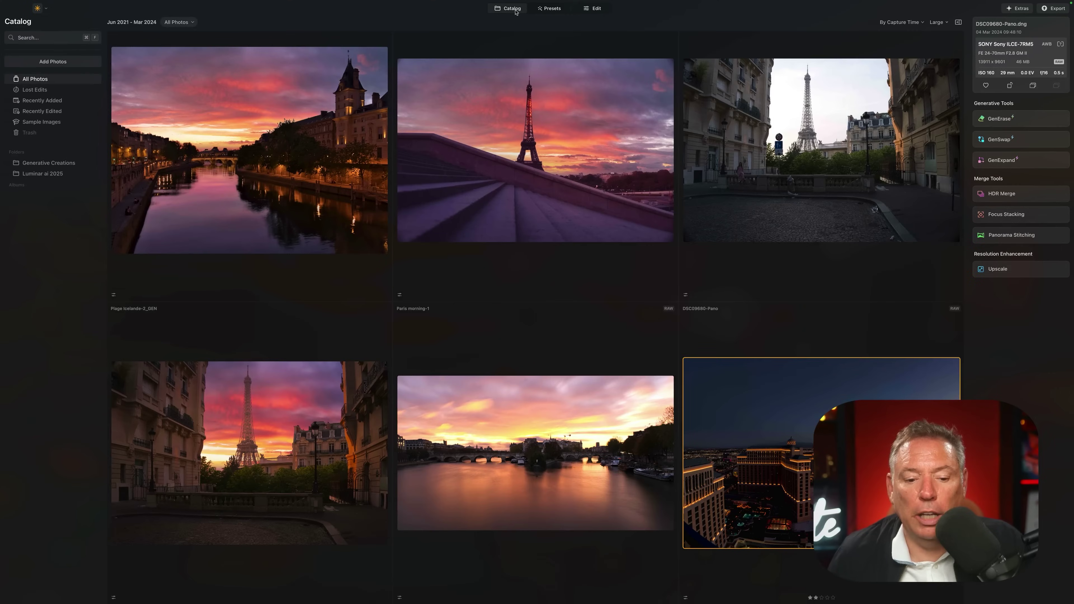